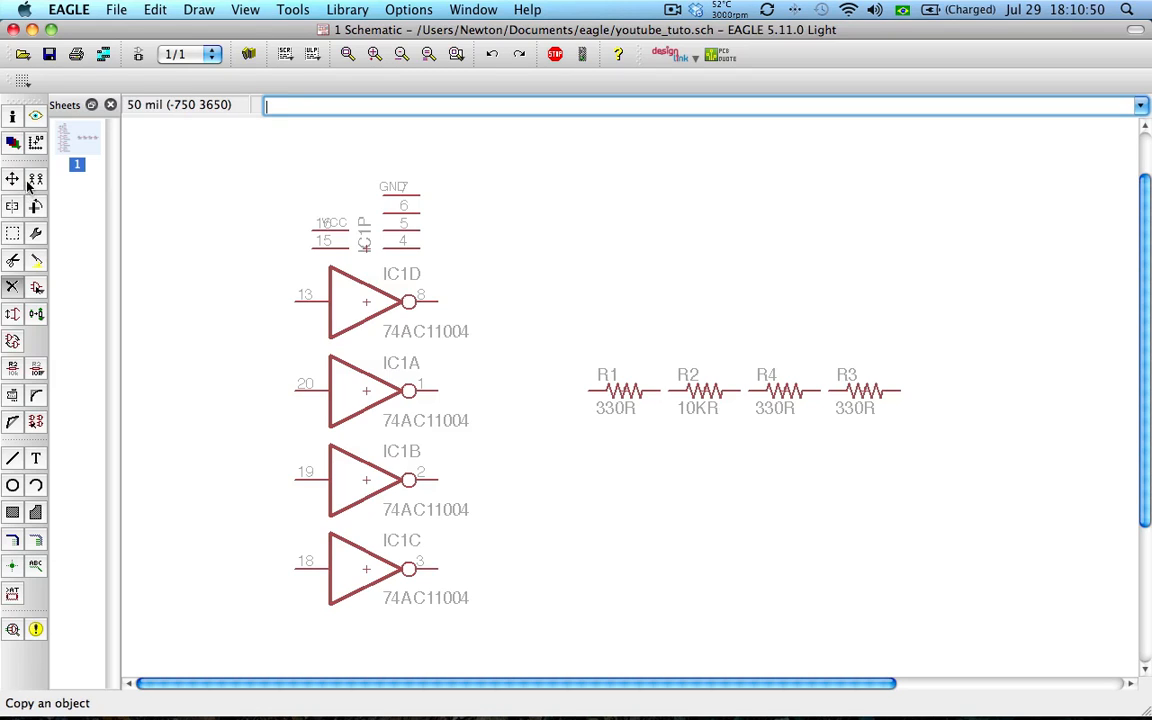
Copy the 330R resistor R1 three times, stacking the copies in a column above the original.
{"action": "left_click", "coordinate": [32, 179]}
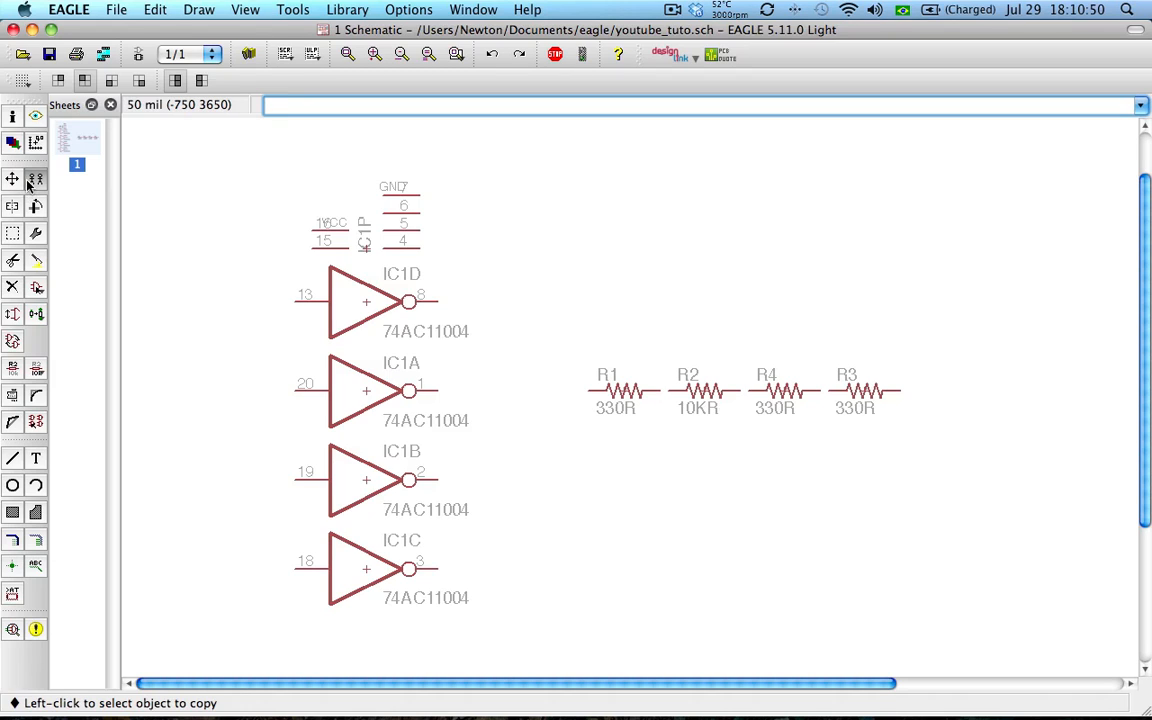
{"action": "left_click", "coordinate": [15, 263]}
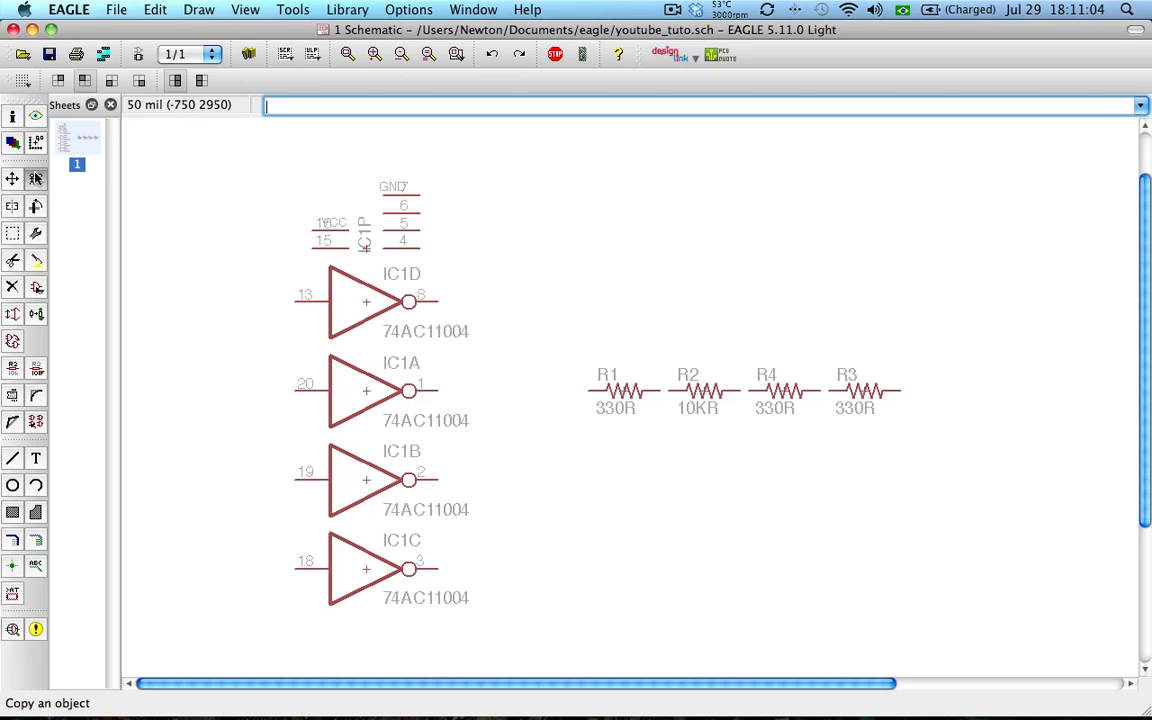
{"action": "left_click", "coordinate": [40, 180]}
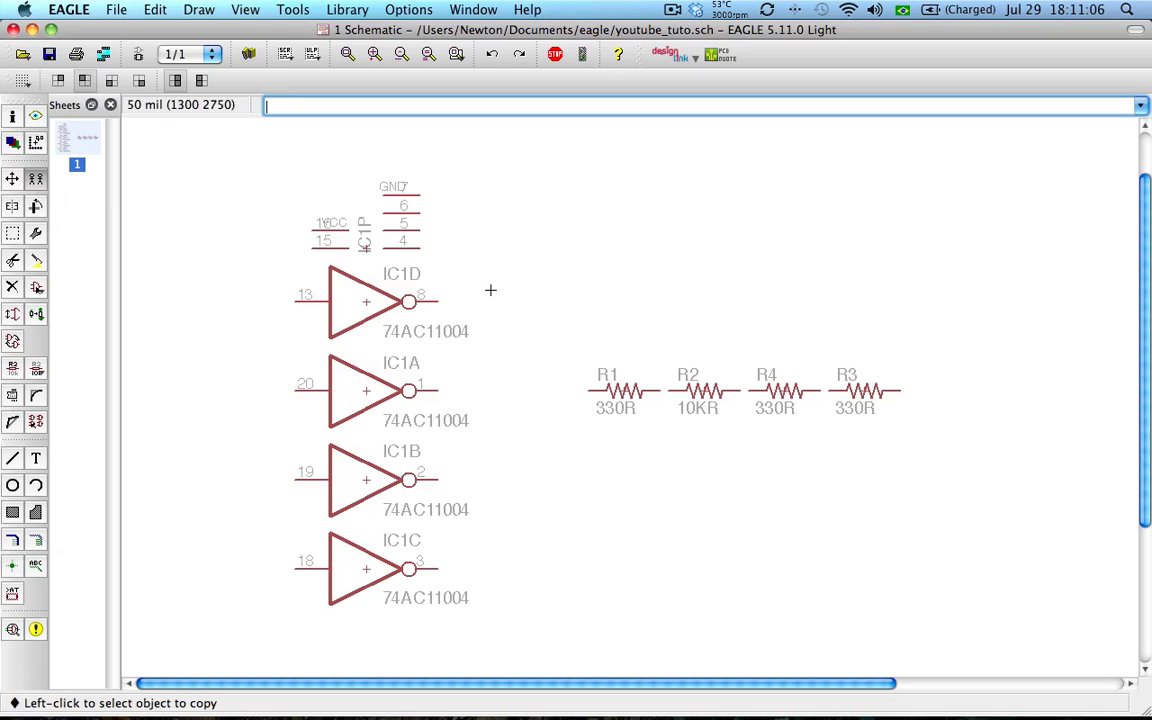
{"action": "left_click", "coordinate": [609, 370]}
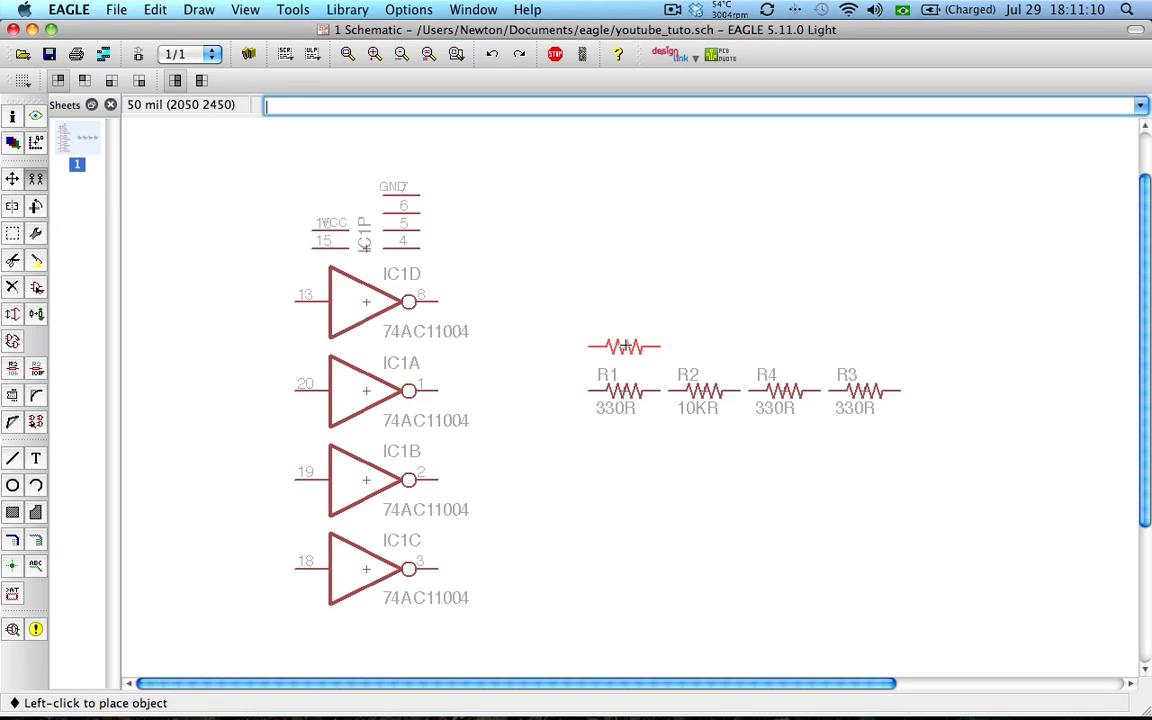
{"action": "left_click", "coordinate": [625, 343]}
{"action": "left_click", "coordinate": [625, 343]}
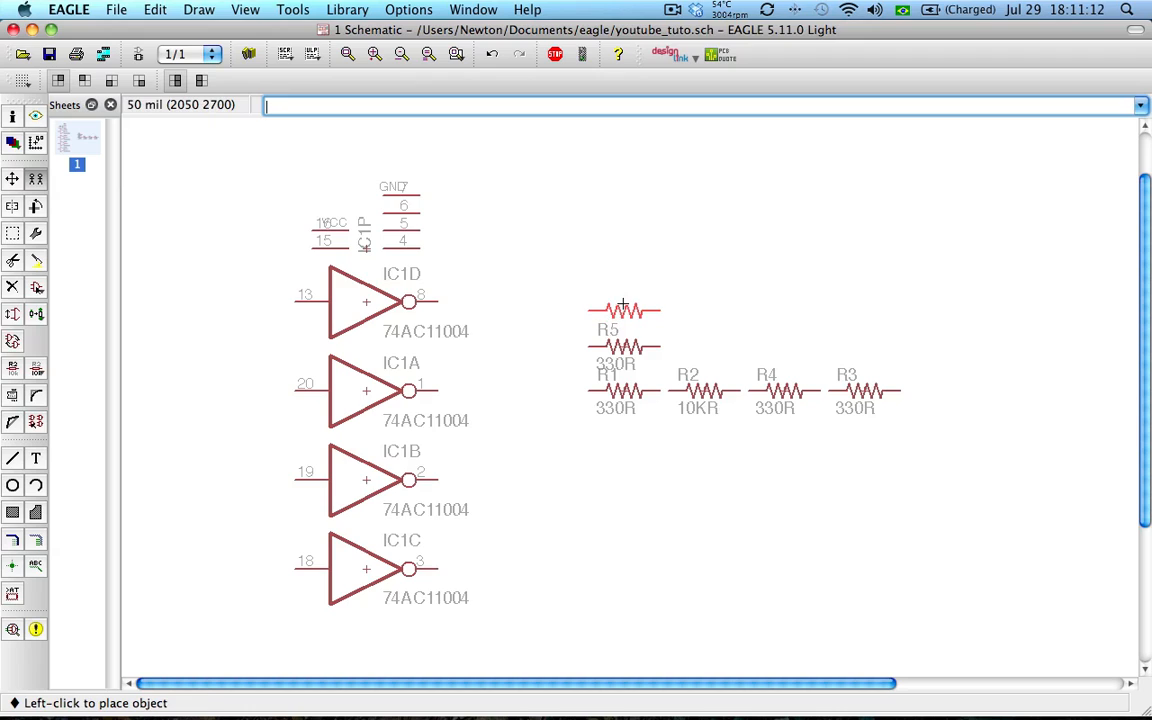
{"action": "left_click", "coordinate": [623, 305]}
{"action": "left_click", "coordinate": [623, 305]}
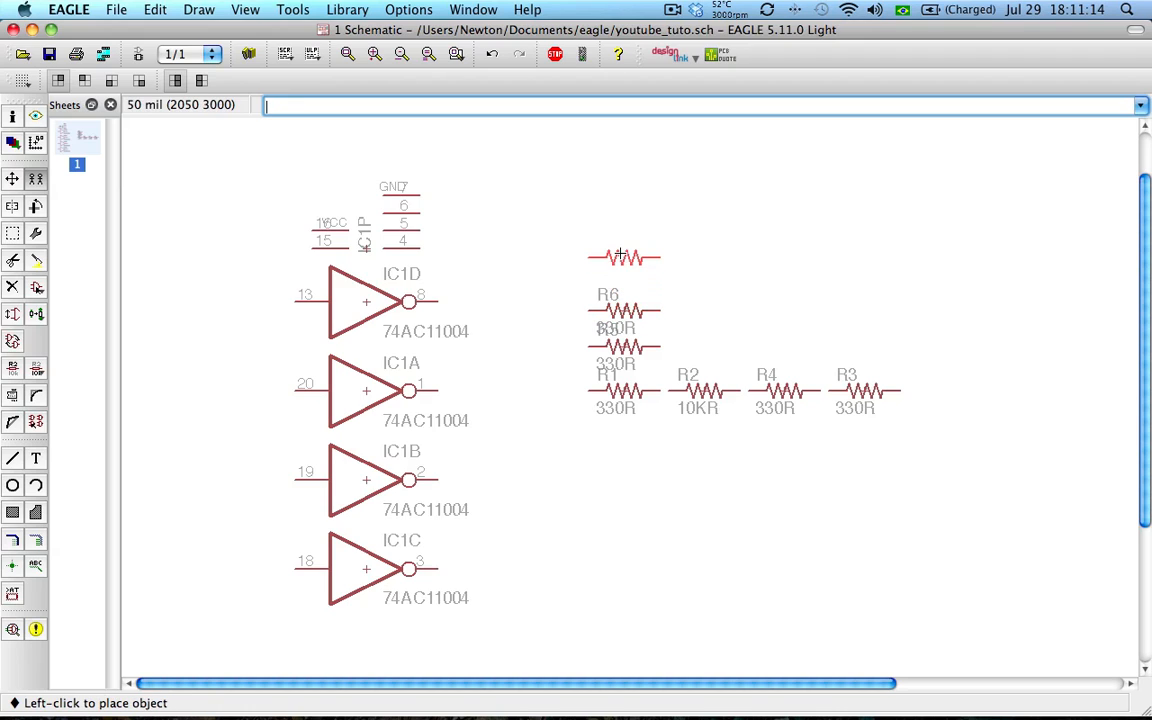
{"action": "left_click", "coordinate": [623, 256]}
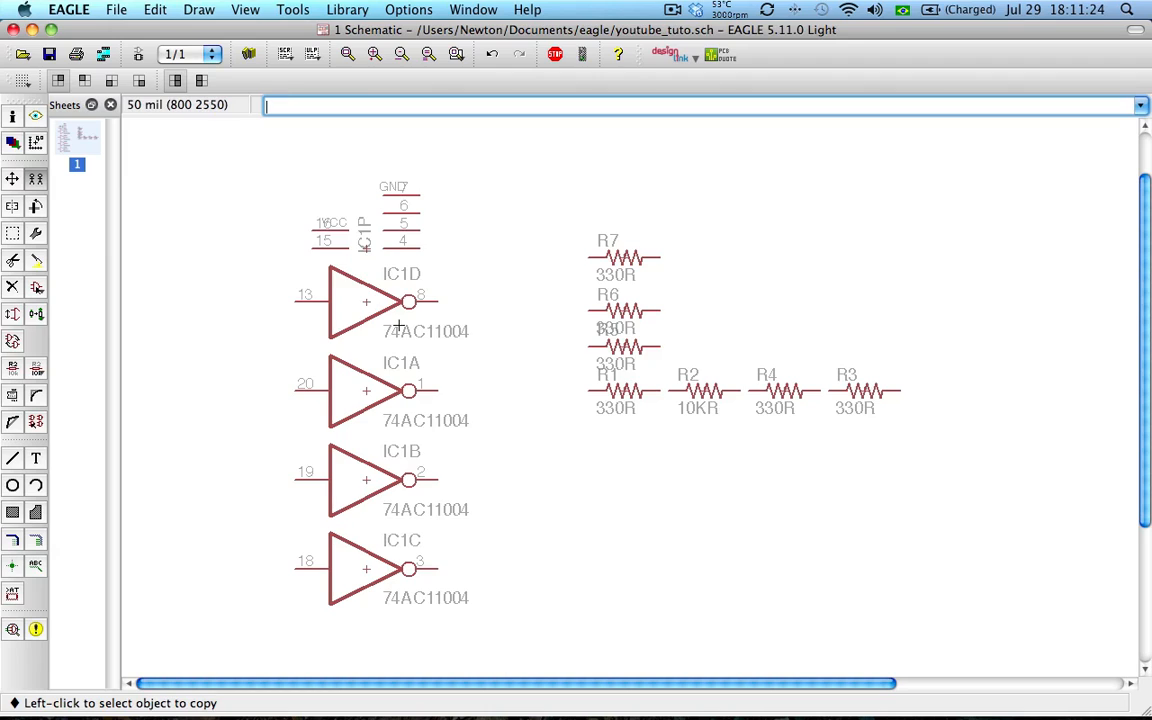
Copy the inverter gate IC1D into the empty area below the resistors.
{"action": "scroll", "coordinate": [360, 294], "scroll_direction": "down", "scroll_amount": 3}
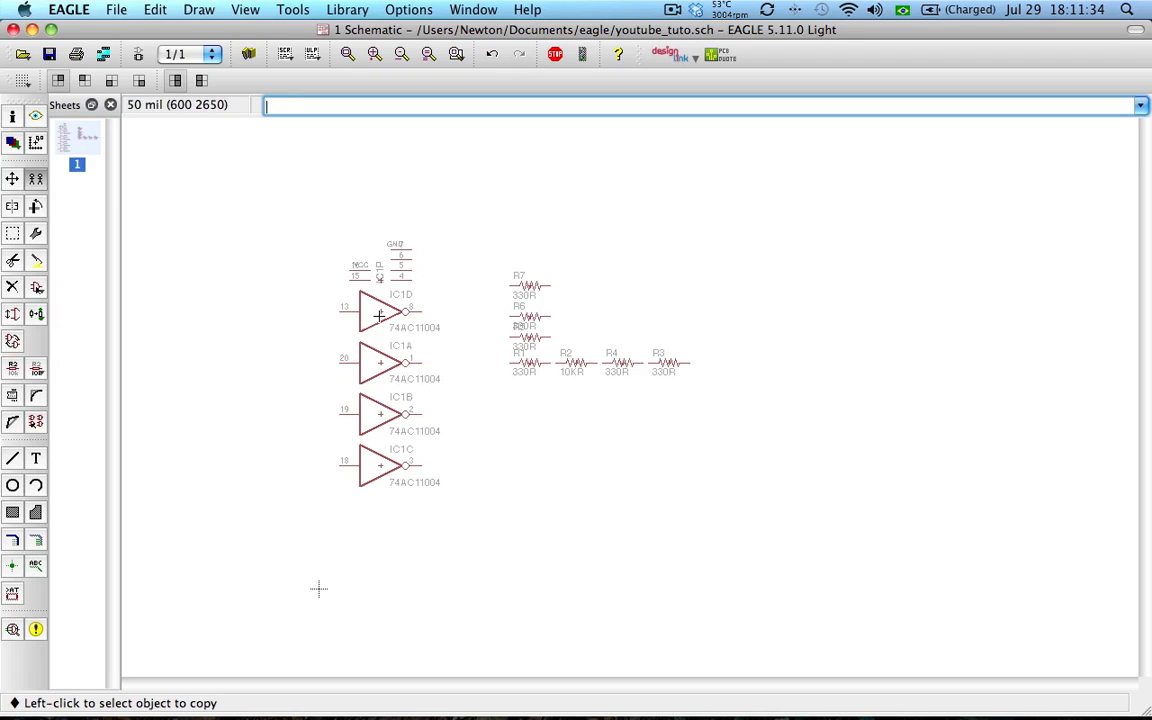
{"action": "left_click", "coordinate": [380, 316]}
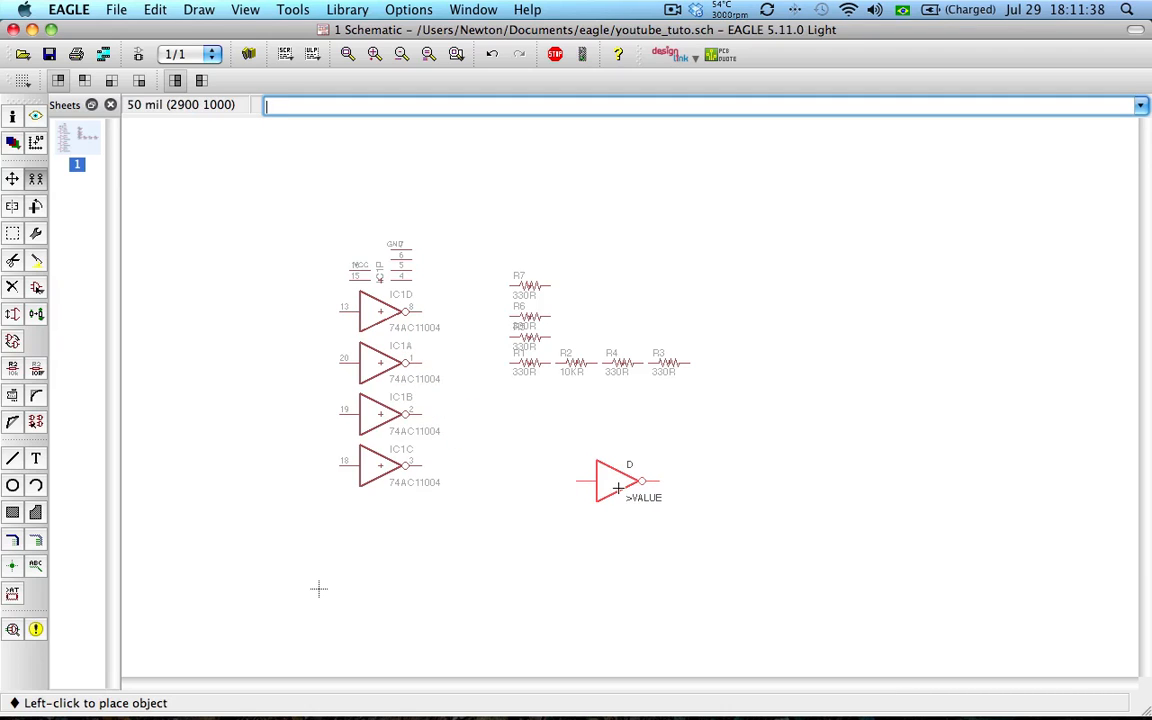
{"action": "left_click", "coordinate": [619, 487]}
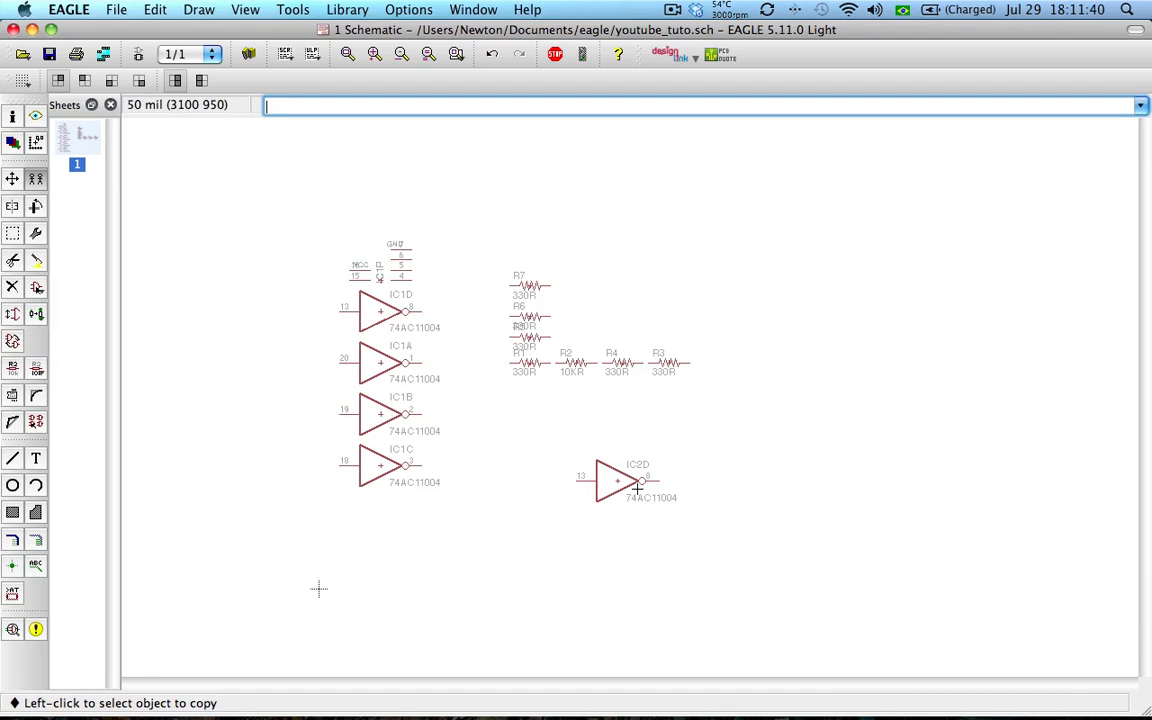
Invoke power gate P of the copied 74AC11004 inverter and place it beside that inverter.
{"action": "scroll", "coordinate": [628, 488], "scroll_direction": "up", "scroll_amount": 1}
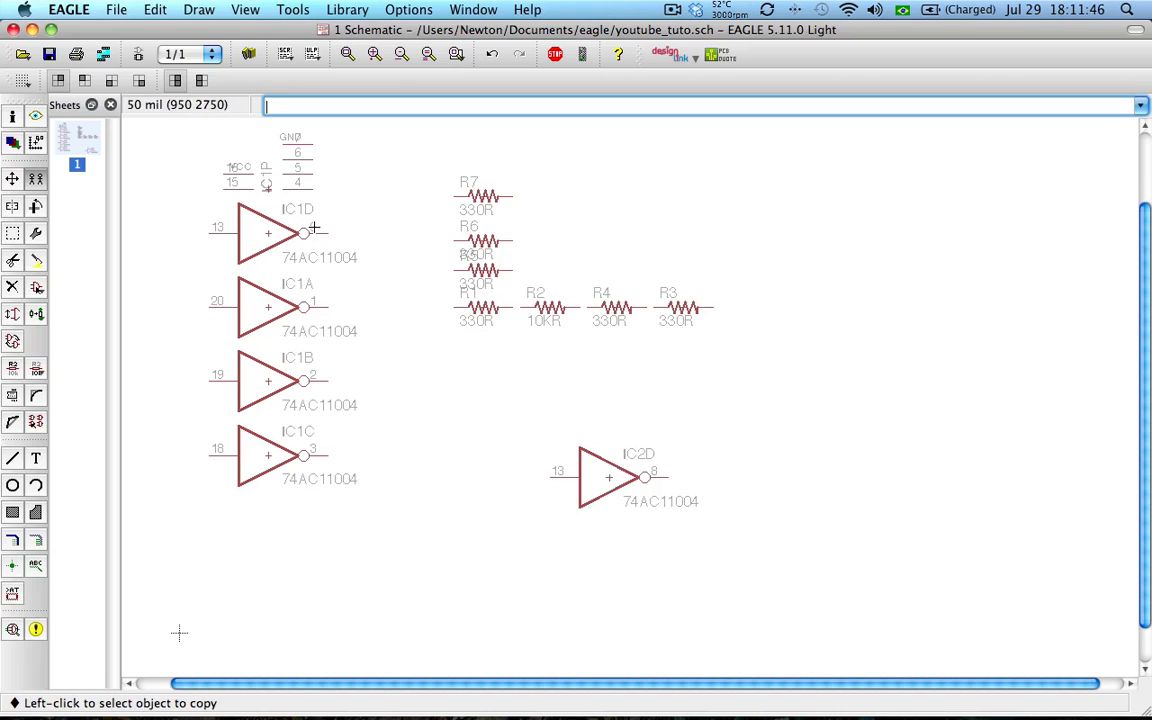
{"action": "right_click", "coordinate": [610, 468]}
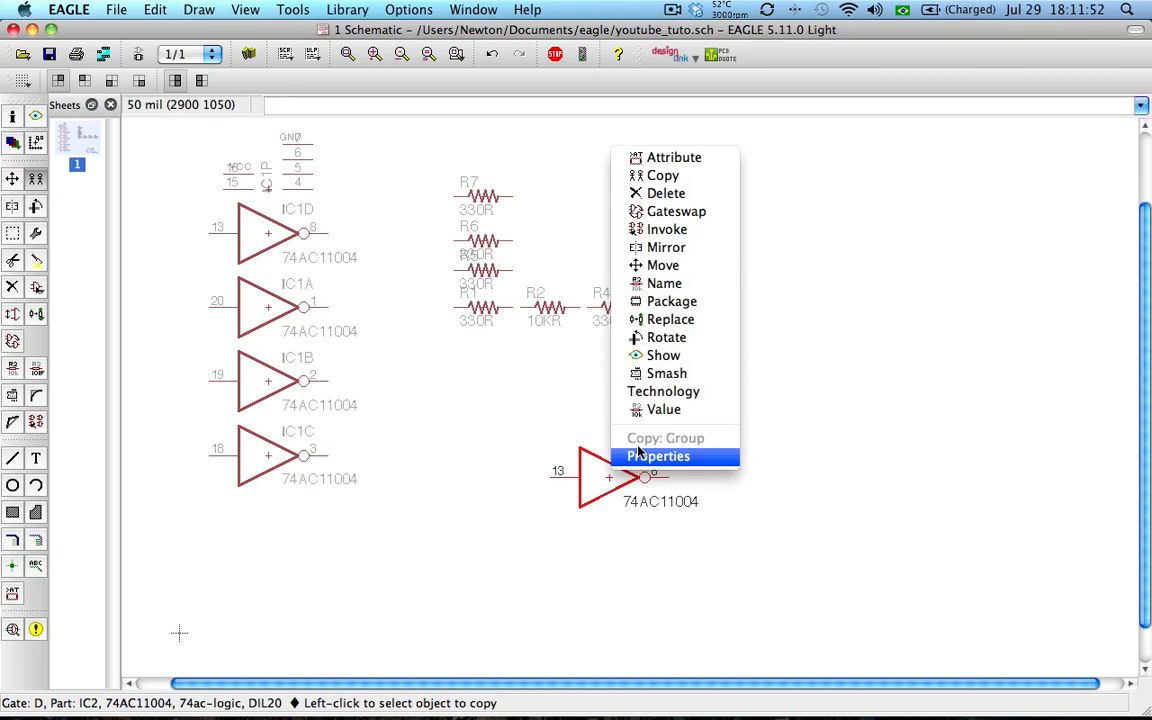
{"action": "left_click", "coordinate": [652, 229]}
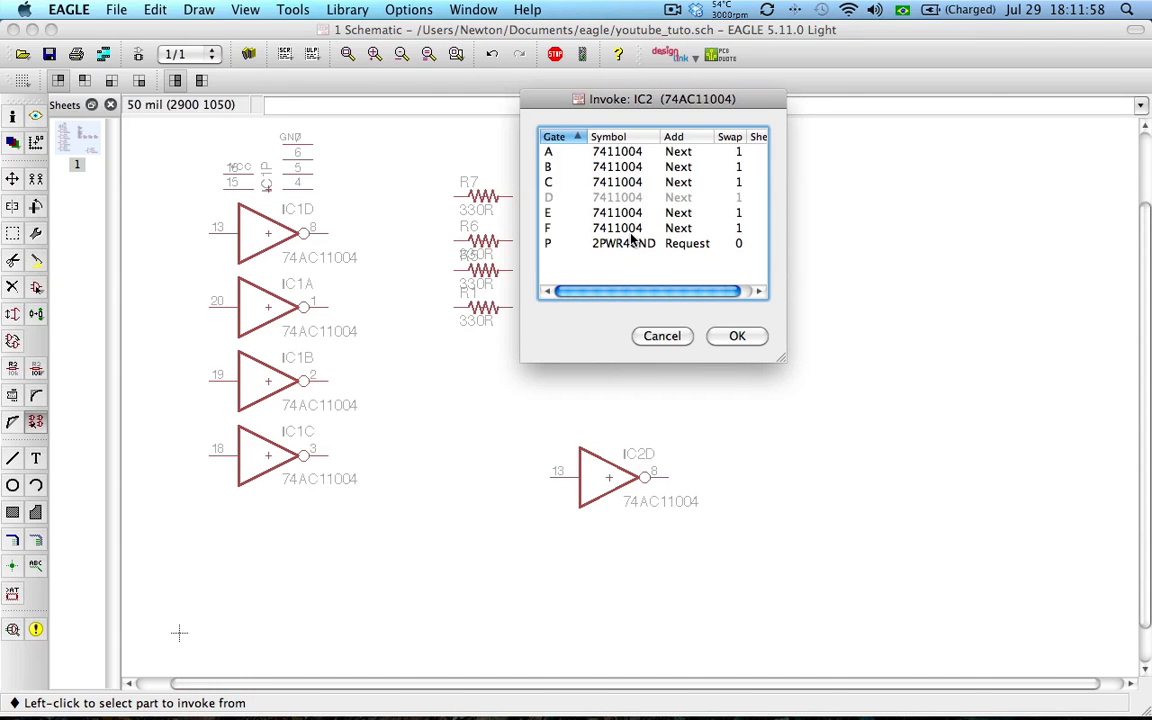
{"action": "double_click", "coordinate": [570, 241]}
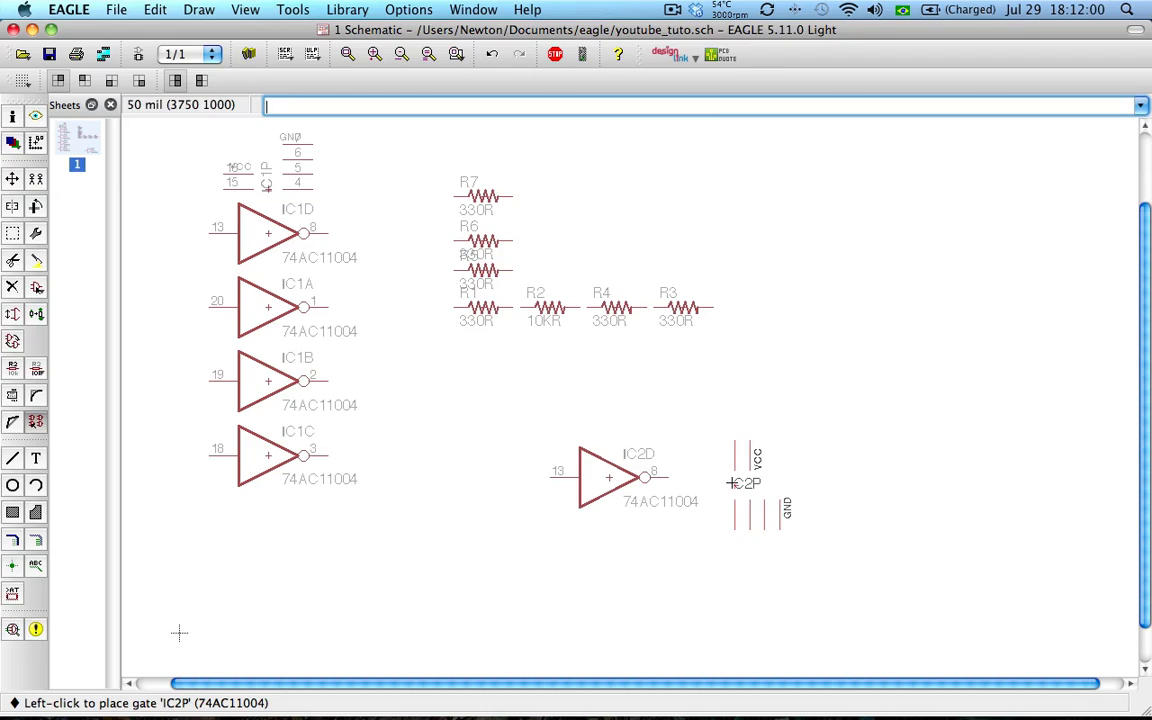
{"action": "left_click", "coordinate": [722, 472]}
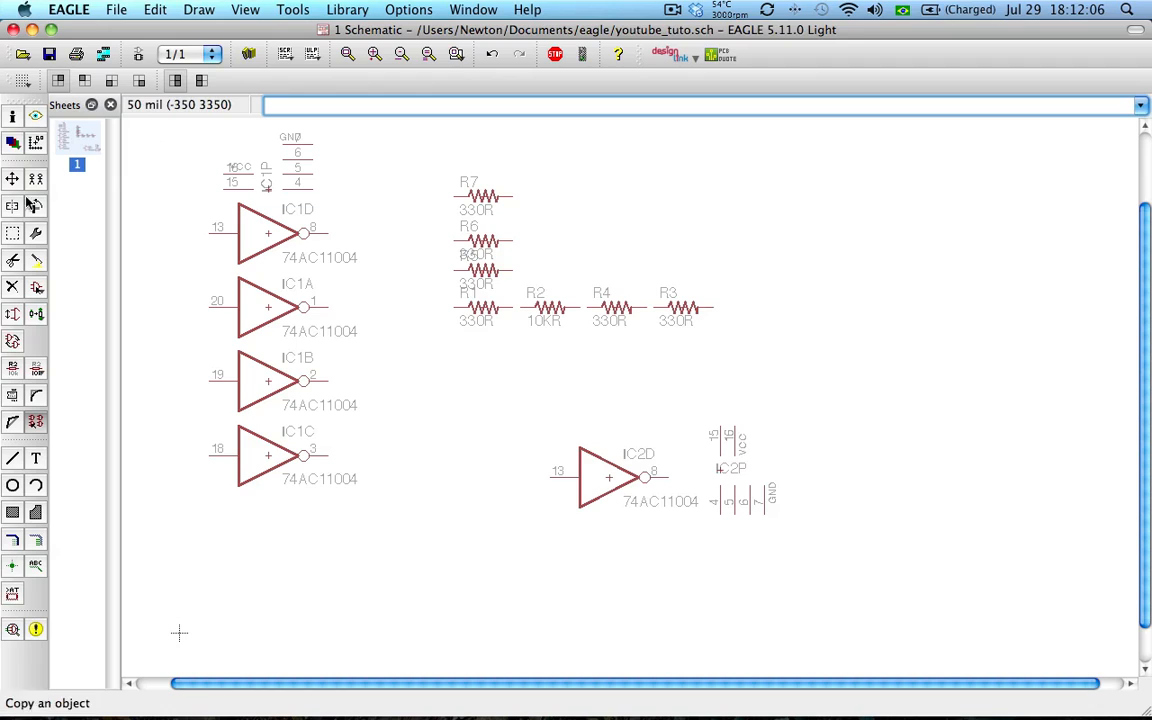
Rotate resistors R1, R2, R4 and R3 to a vertical orientation.
{"action": "left_click", "coordinate": [35, 207]}
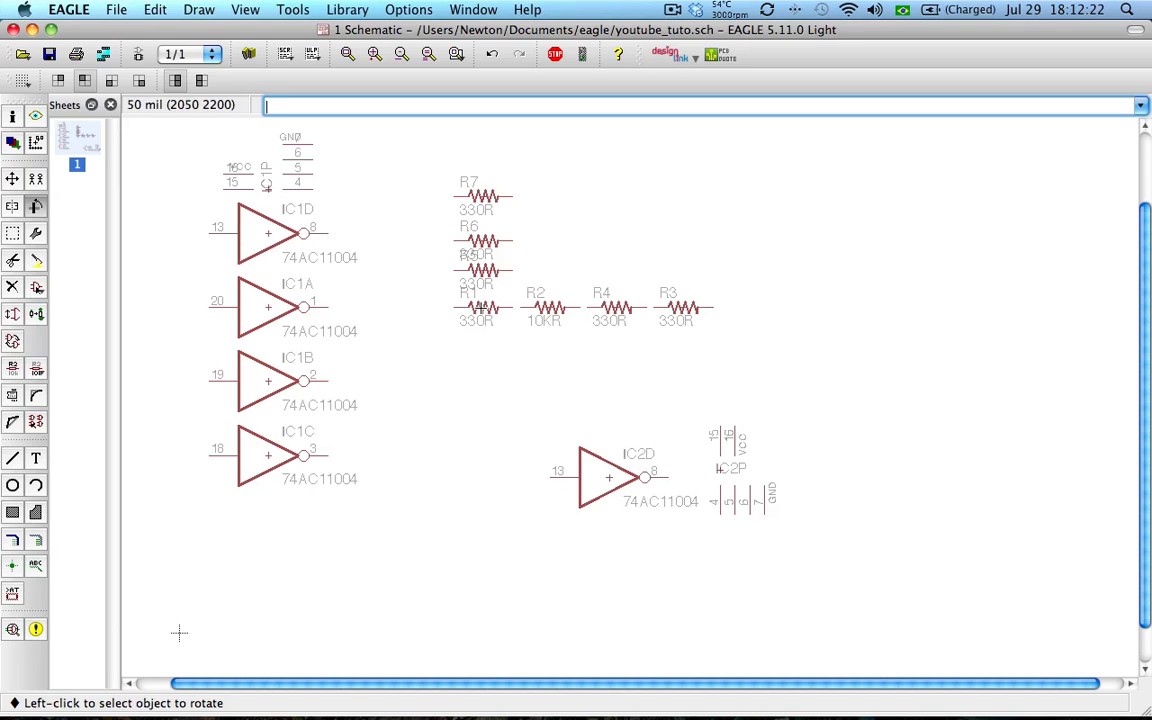
{"action": "left_click", "coordinate": [483, 307]}
{"action": "left_click", "coordinate": [549, 308]}
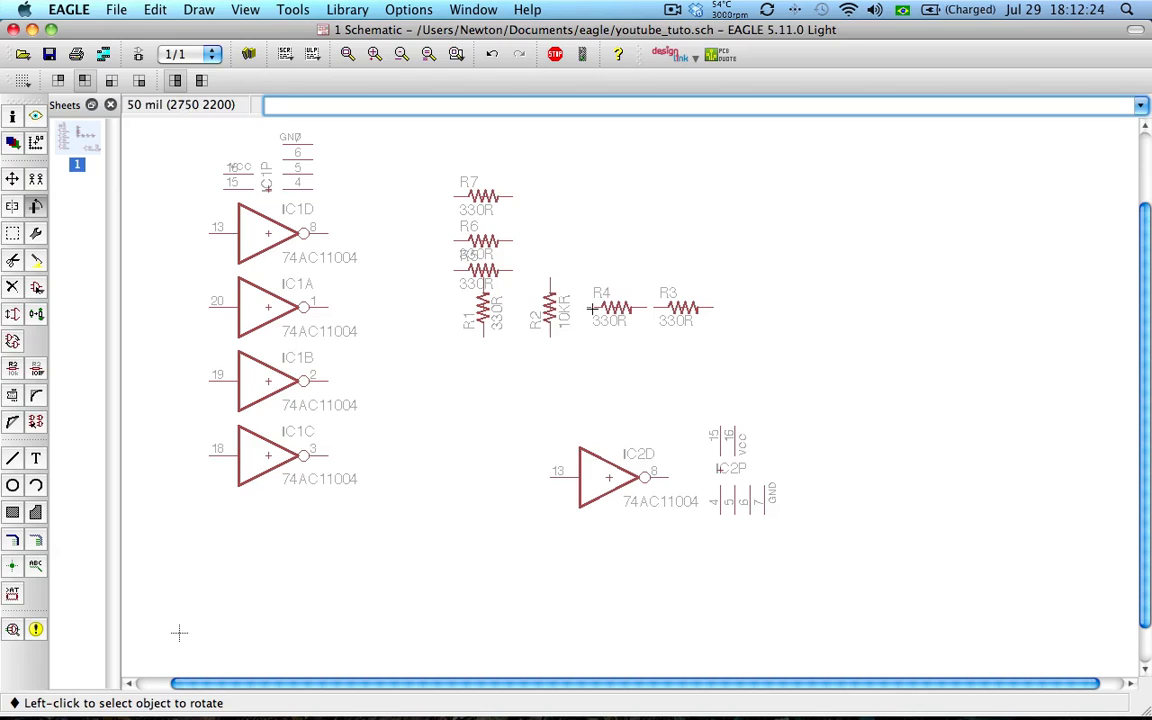
{"action": "left_click", "coordinate": [616, 308]}
{"action": "left_click", "coordinate": [681, 310]}
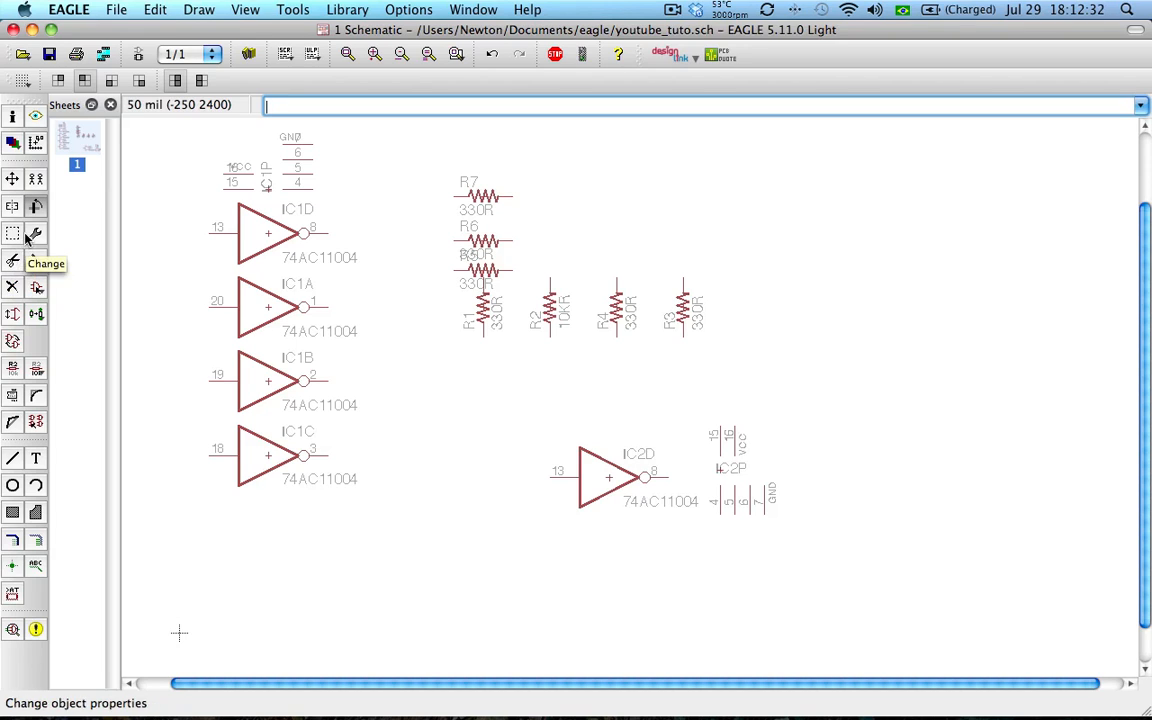
Delete the three copied resistors R5, R6 and R7 above R1.
{"action": "left_click", "coordinate": [11, 288]}
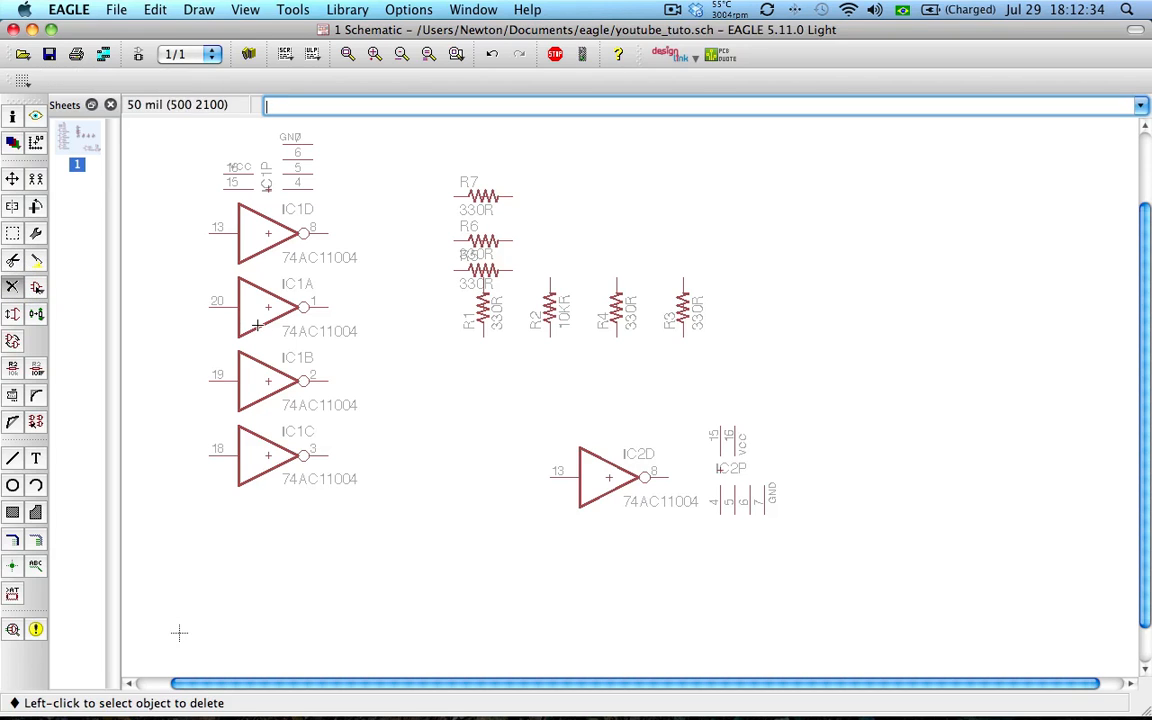
{"action": "left_click", "coordinate": [484, 243]}
{"action": "left_click", "coordinate": [481, 239]}
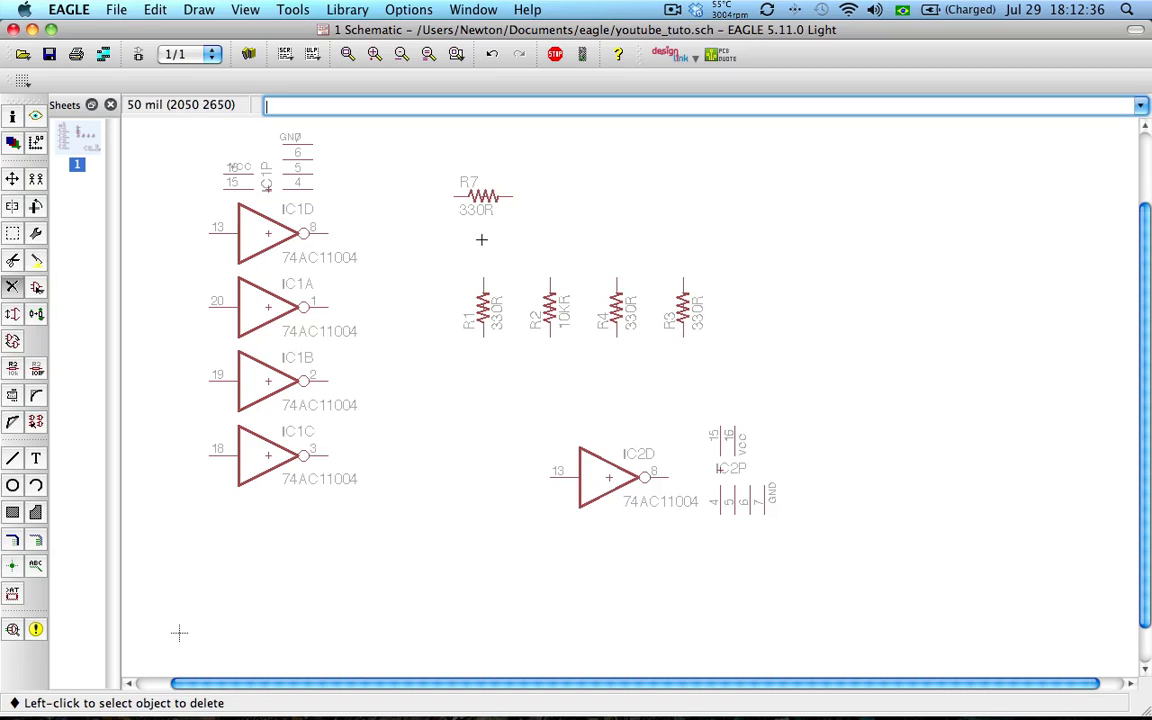
{"action": "left_click", "coordinate": [476, 203]}
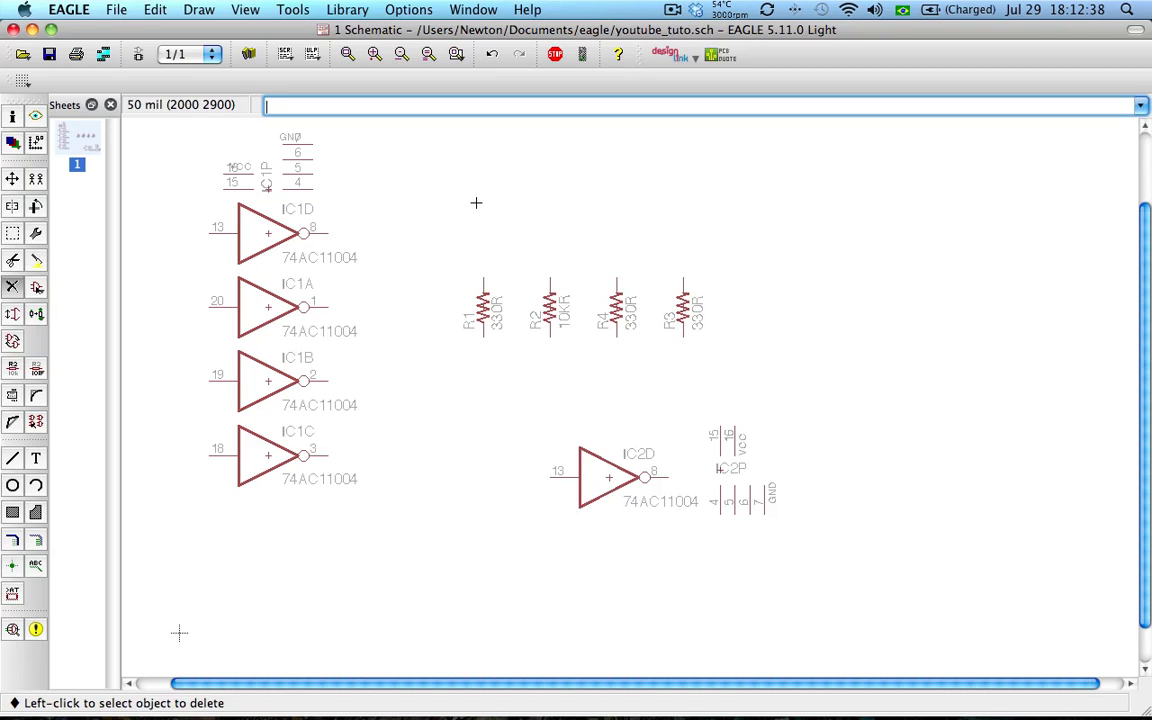
Delete the copied inverter IC2D and its power gate IC2P, and save the schematic.
{"action": "left_click", "coordinate": [732, 472]}
{"action": "left_click", "coordinate": [610, 477]}
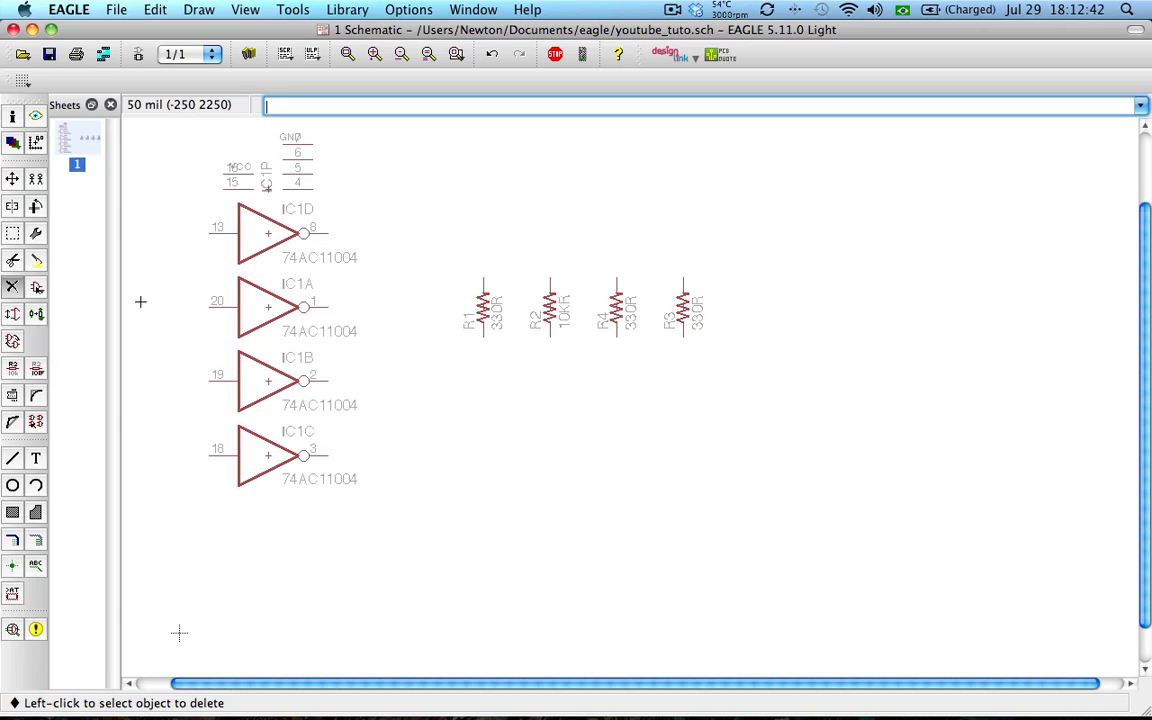
{"action": "left_click", "coordinate": [48, 55]}
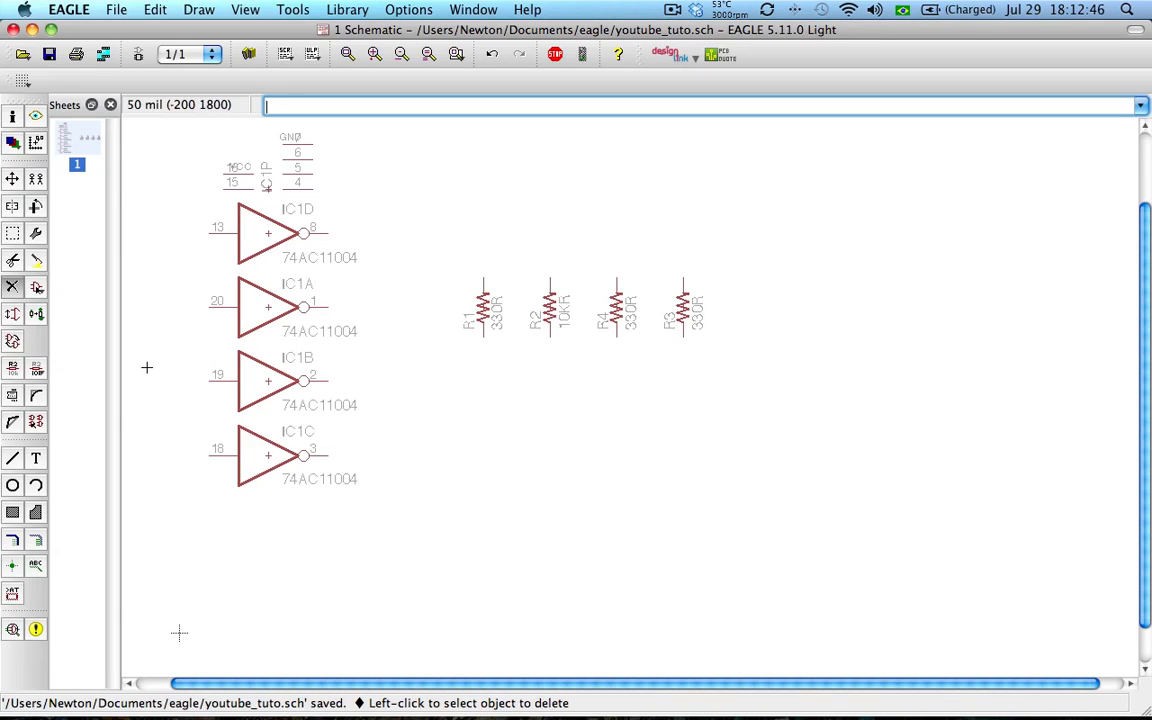
Create a text label reading "Tutorial 5 para o MrAppleBr", ready for placement on the schematic.
{"action": "left_click", "coordinate": [37, 460]}
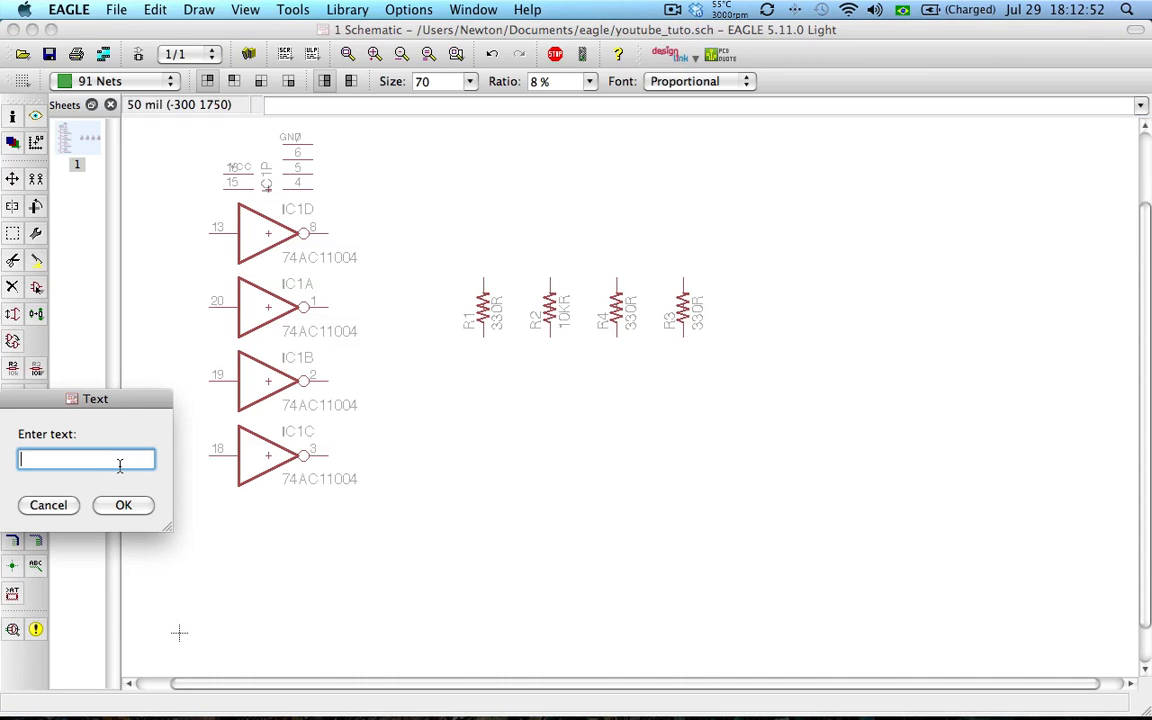
{"action": "left_click_drag", "start_coordinate": [121, 403], "coordinate": [564, 406]}
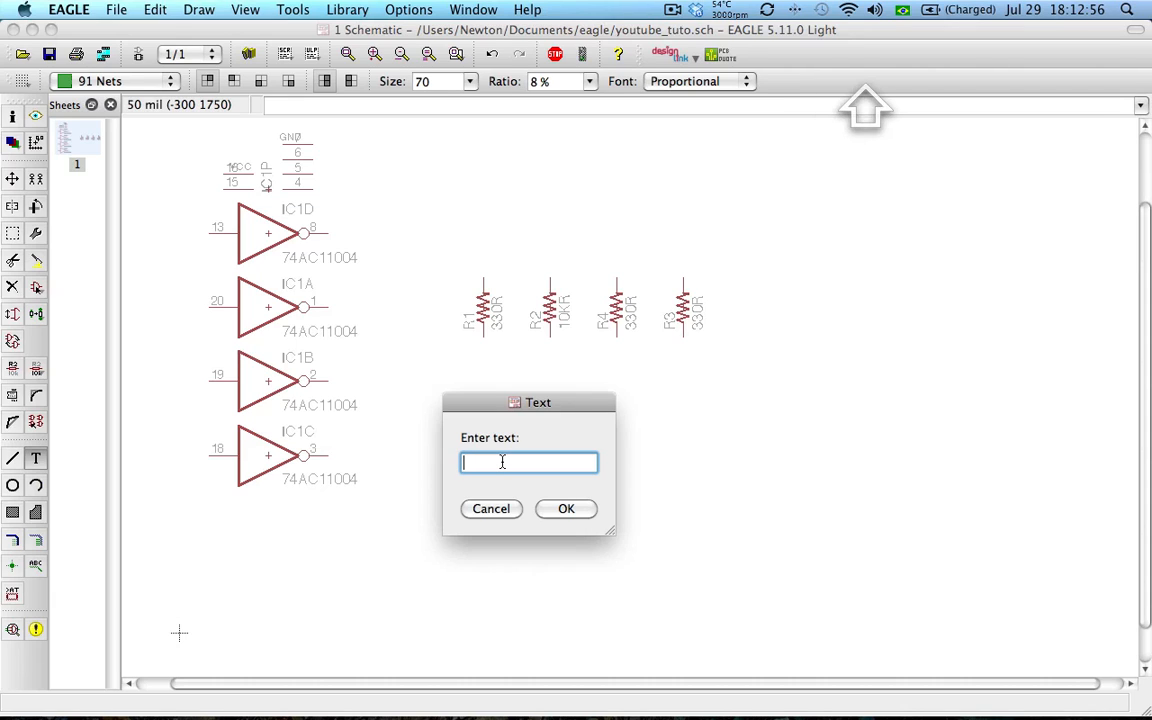
{"action": "type", "text": "Tutorial 5"}
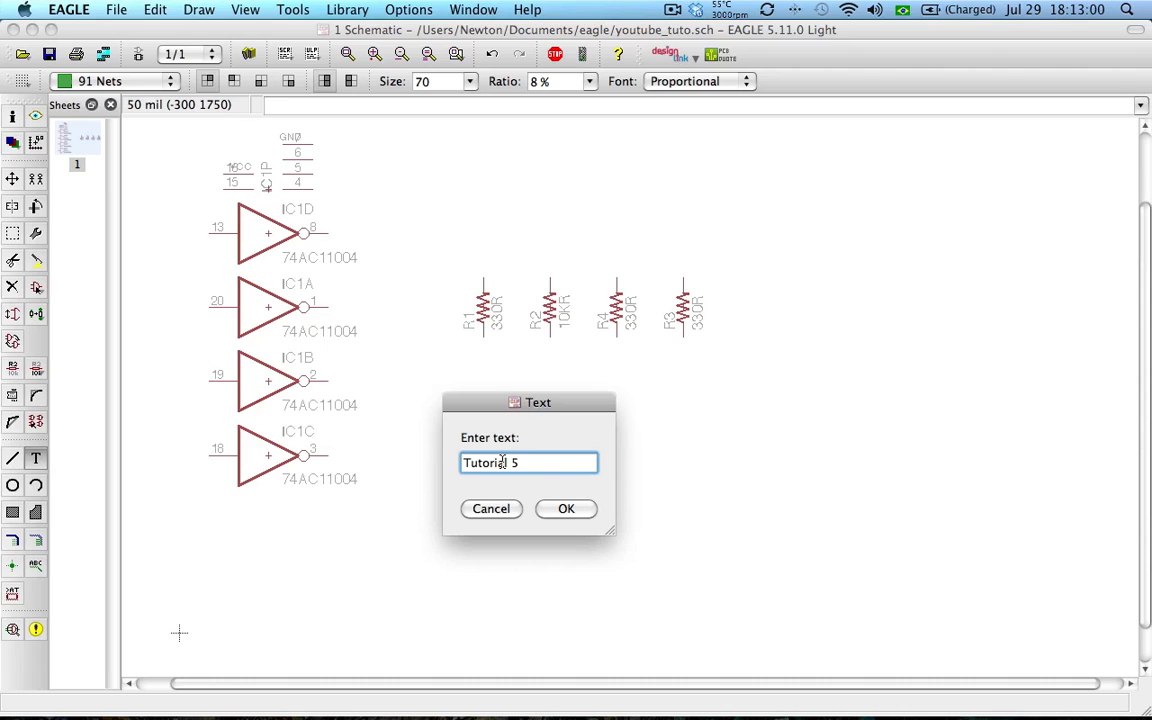
{"action": "type", "text": " para o MrApple"}
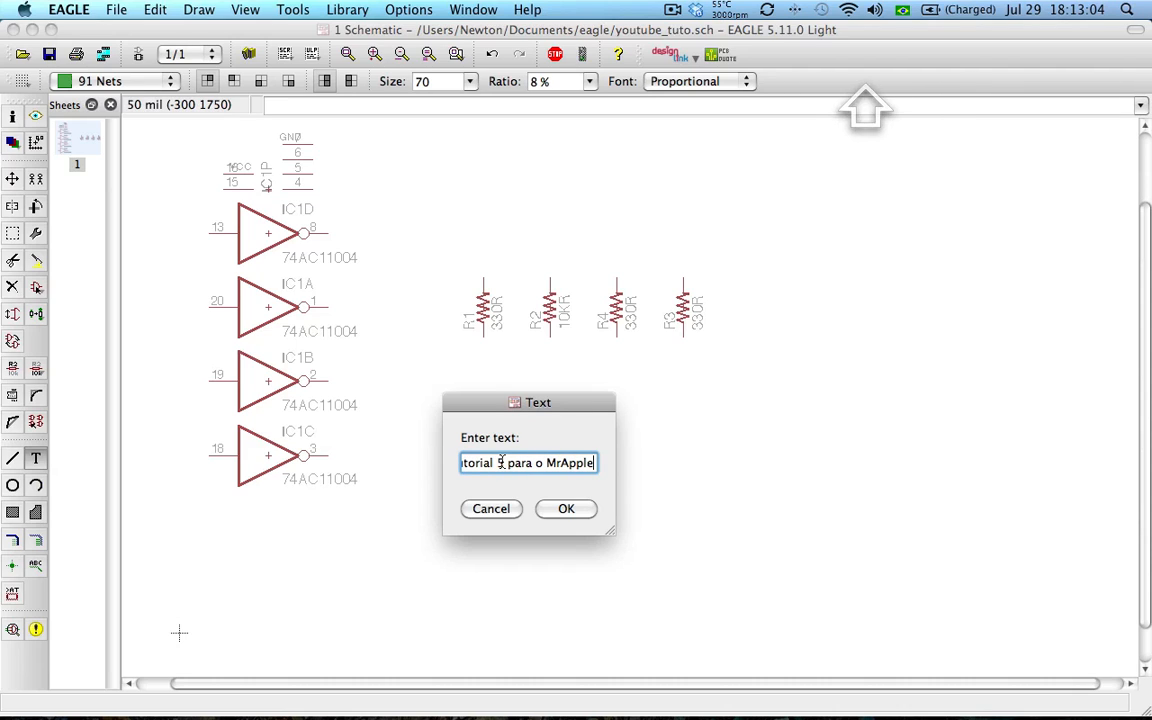
{"action": "type", "text": "Br"}
{"action": "key", "text": "Return"}
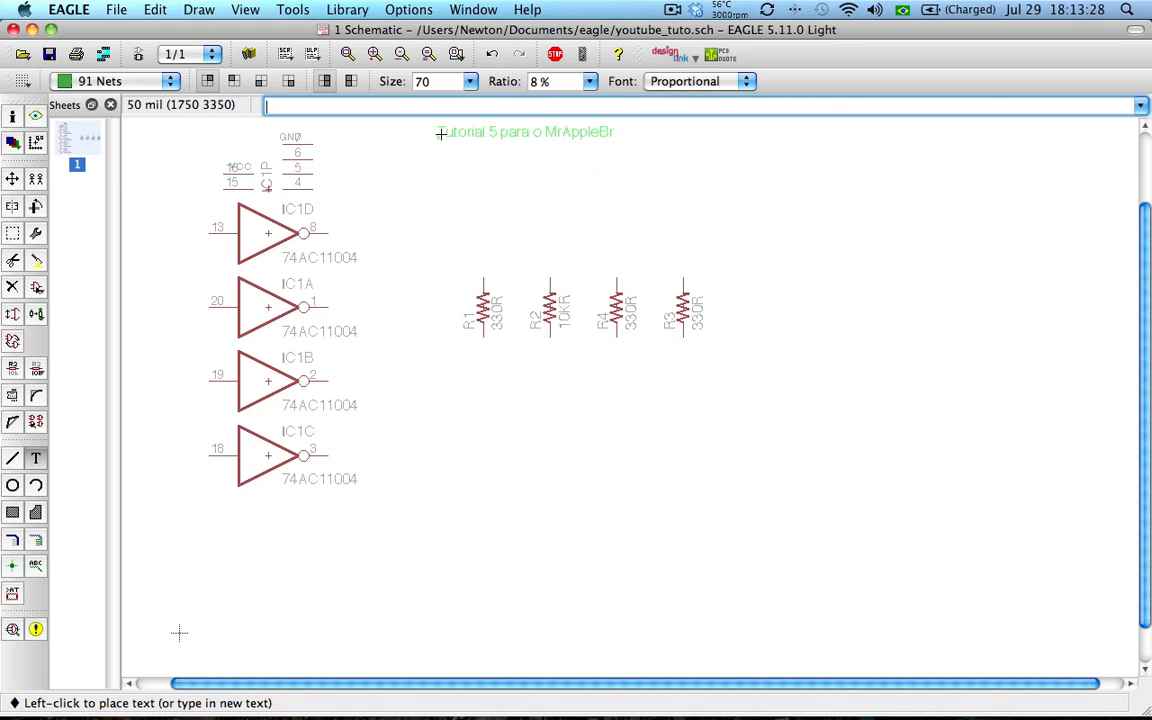
Set the text label's size to 100 and its ratio to 17 %.
{"action": "left_click", "coordinate": [469, 86]}
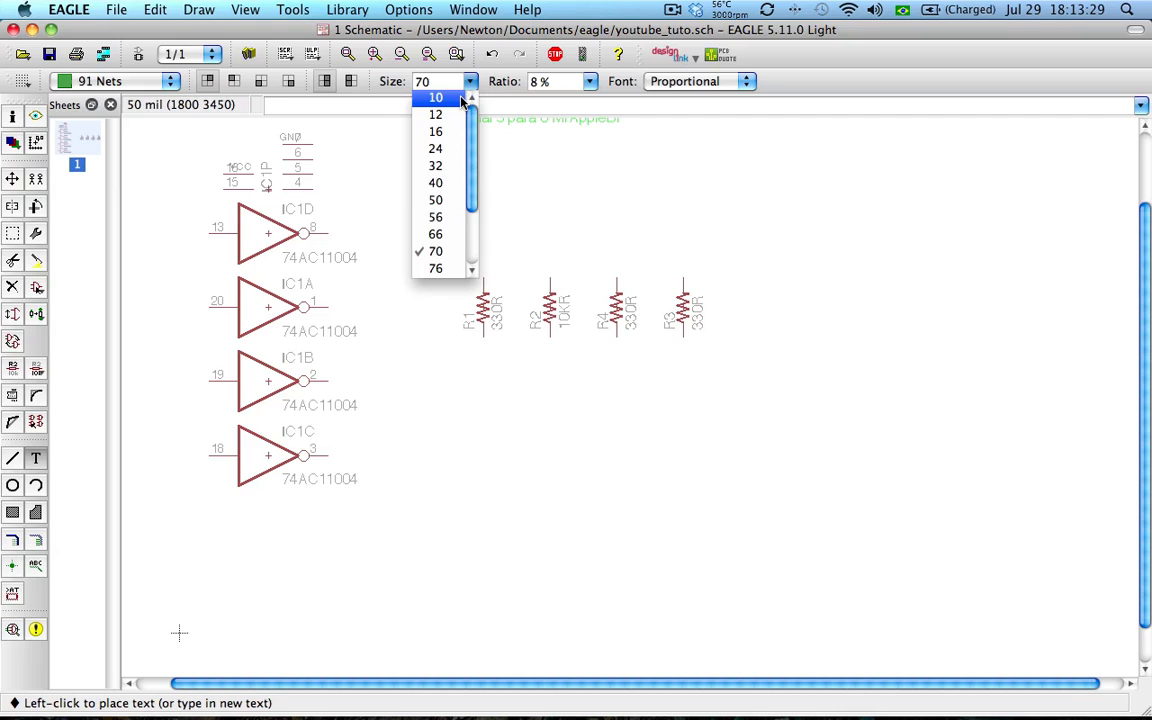
{"action": "left_click", "coordinate": [440, 207]}
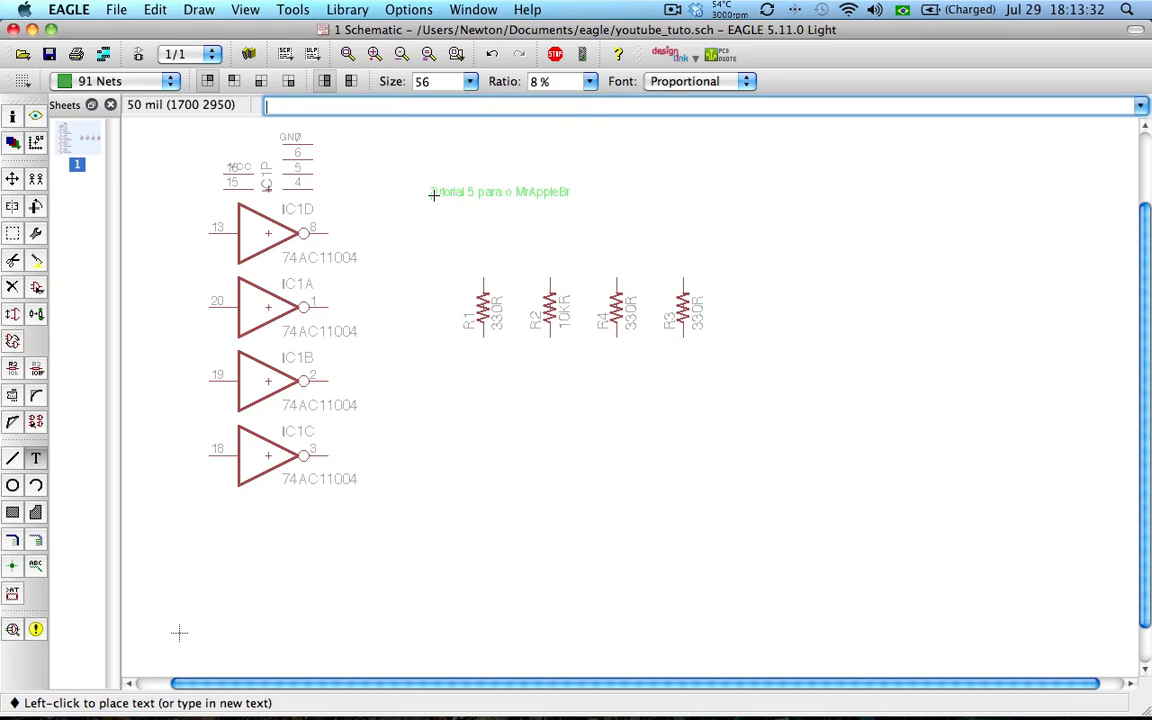
{"action": "scroll", "coordinate": [430, 85], "scroll_direction": "down", "scroll_amount": 3}
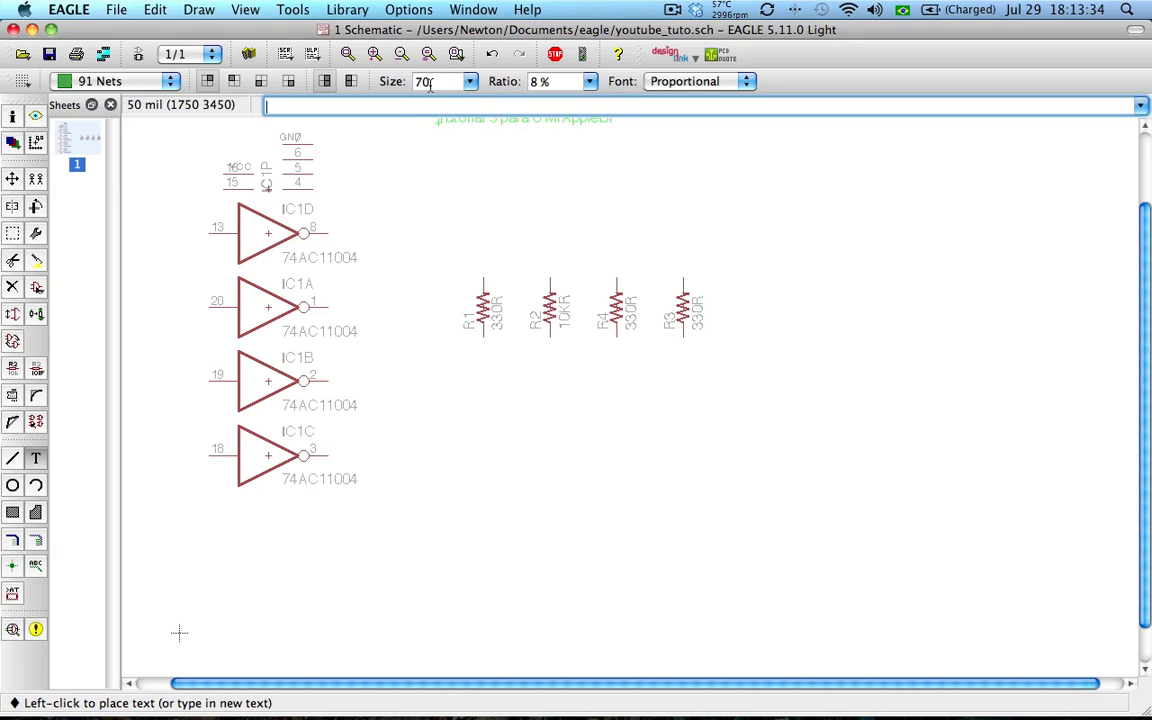
{"action": "scroll", "coordinate": [430, 85], "scroll_direction": "down", "scroll_amount": 4}
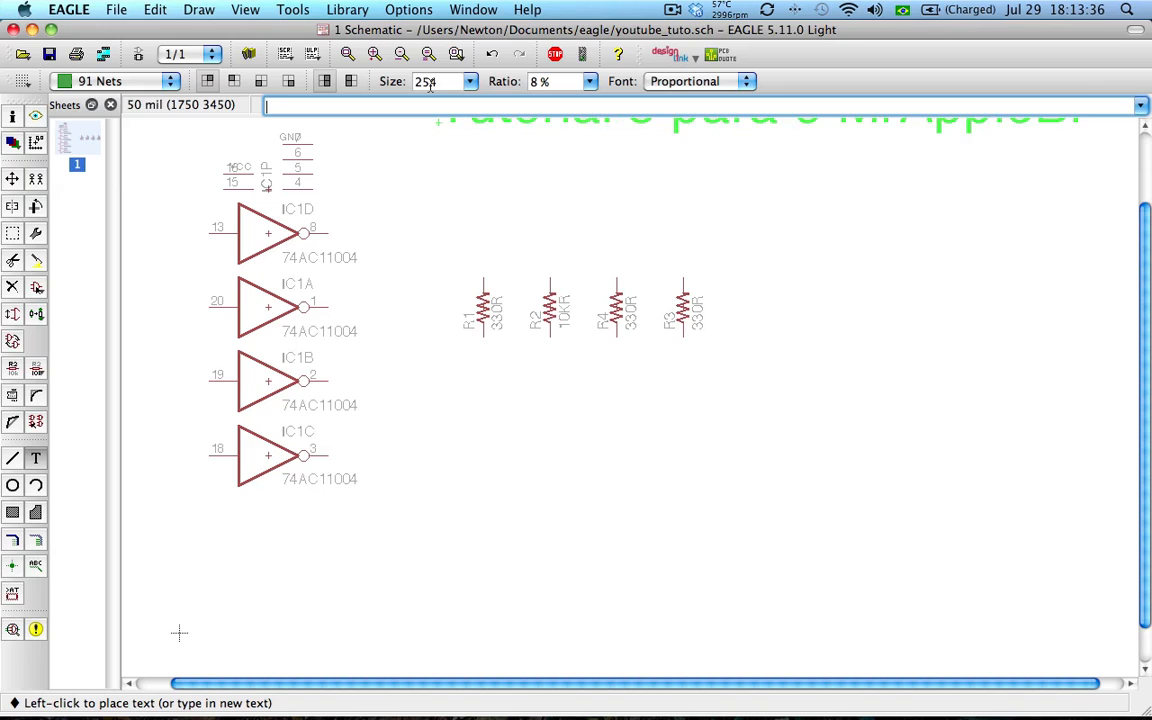
{"action": "scroll", "coordinate": [430, 85], "scroll_direction": "up", "scroll_amount": 3}
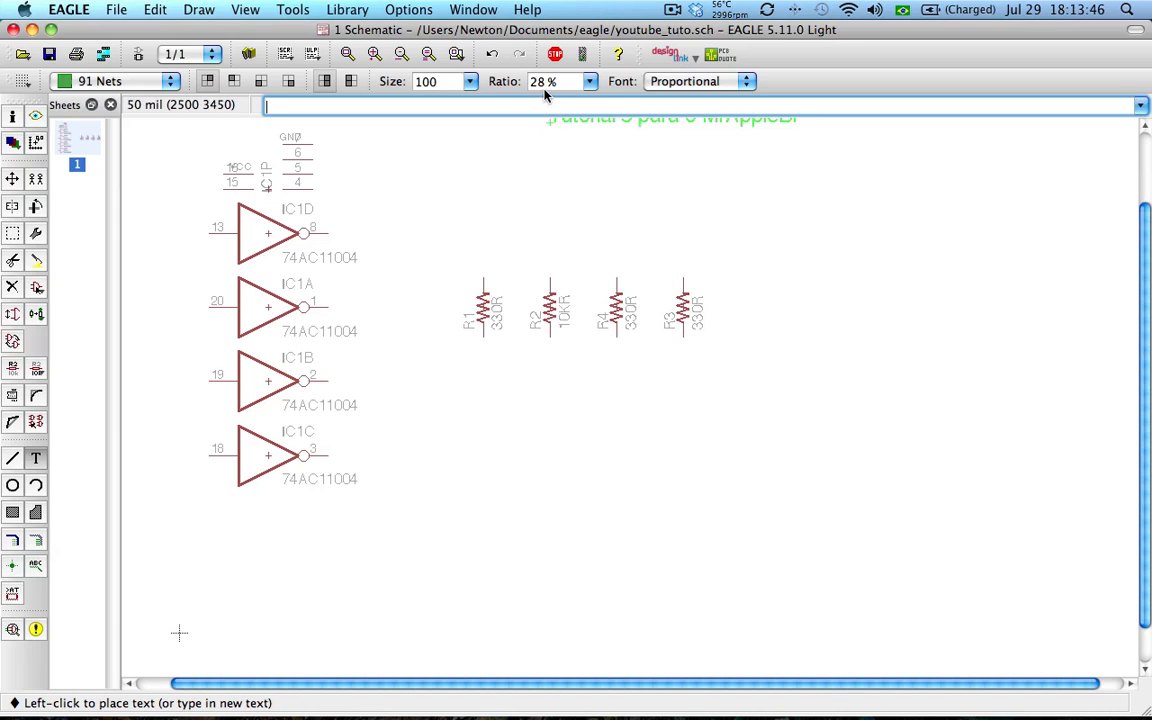
{"action": "scroll", "coordinate": [552, 176], "scroll_direction": "up", "scroll_amount": 5}
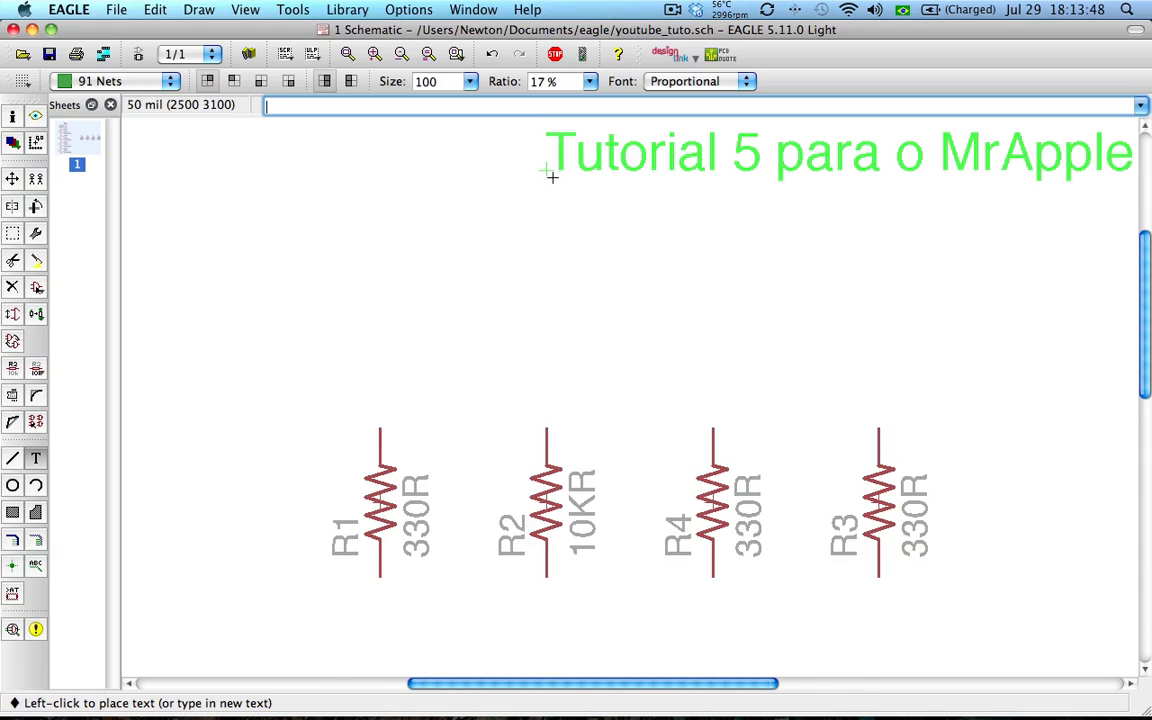
{"action": "scroll", "coordinate": [552, 176], "scroll_direction": "down", "scroll_amount": 3}
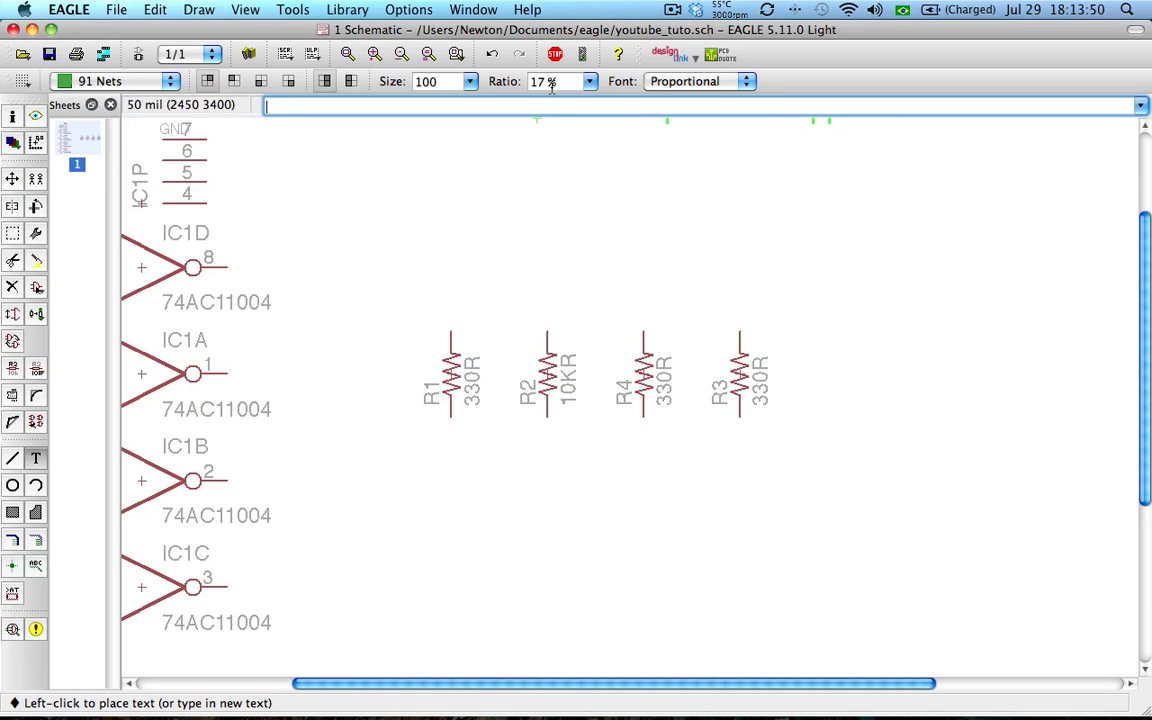
Set the text label's font to Vector and its ratio to 16 %, trying ratios of 20 % and 29 % first.
{"action": "scroll", "coordinate": [551, 87], "scroll_direction": "down", "scroll_amount": 5}
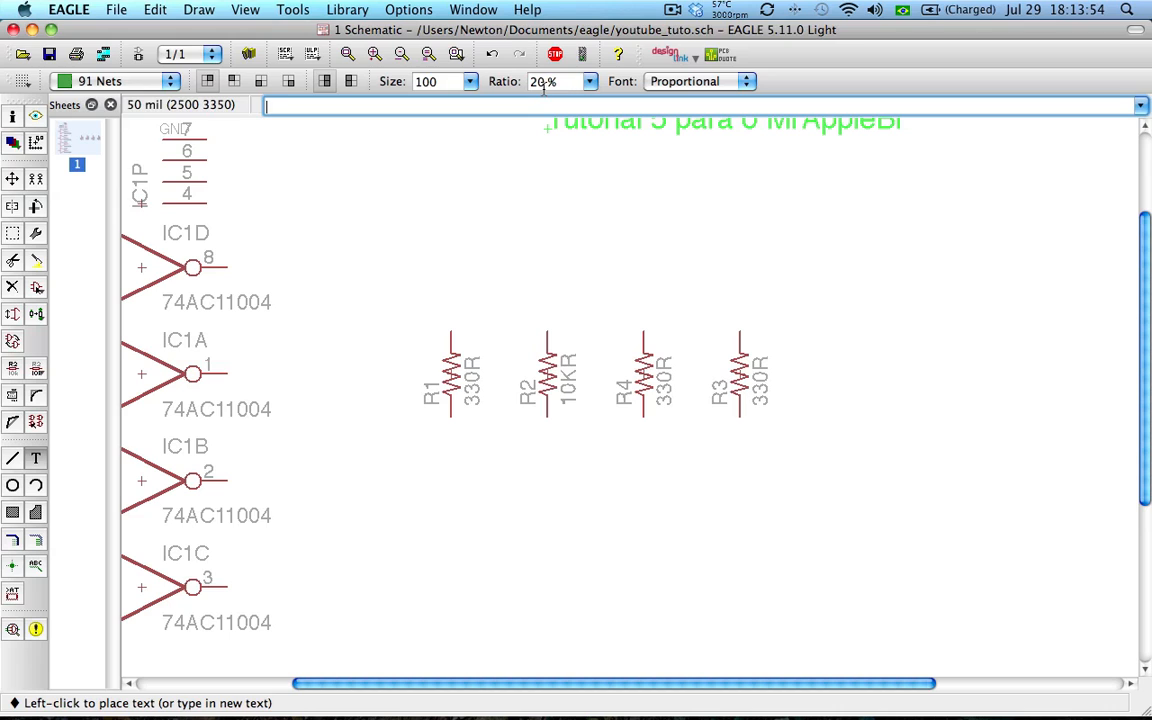
{"action": "left_click", "coordinate": [685, 81]}
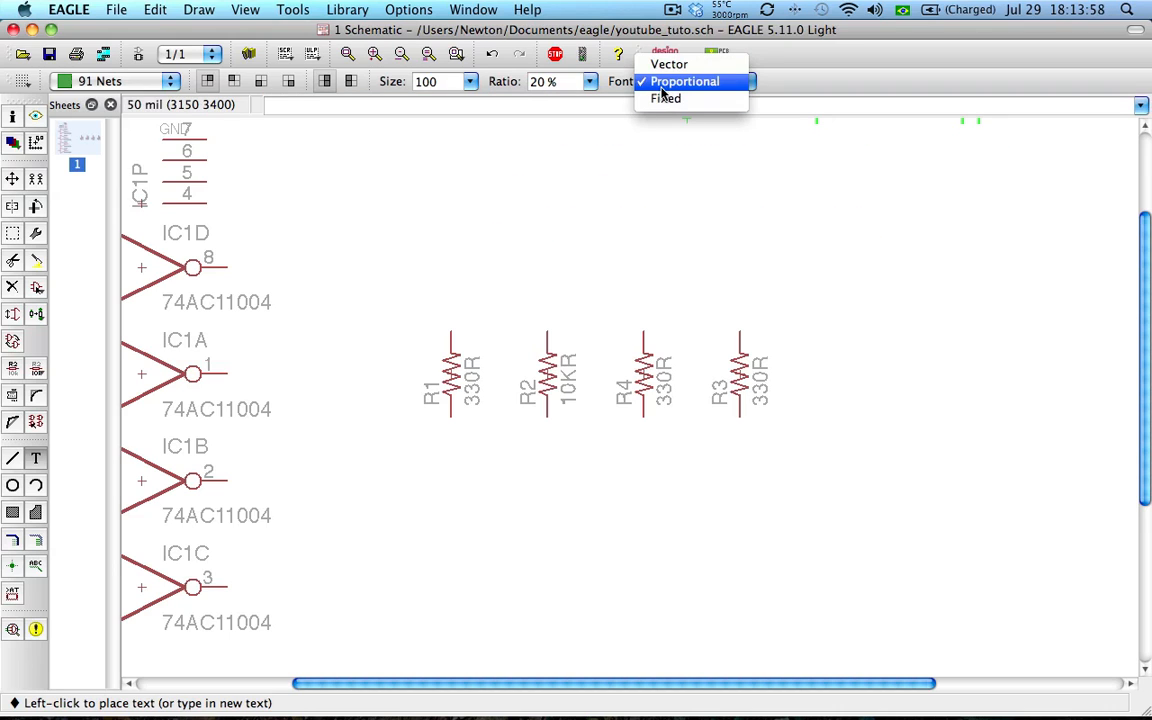
{"action": "left_click", "coordinate": [667, 64]}
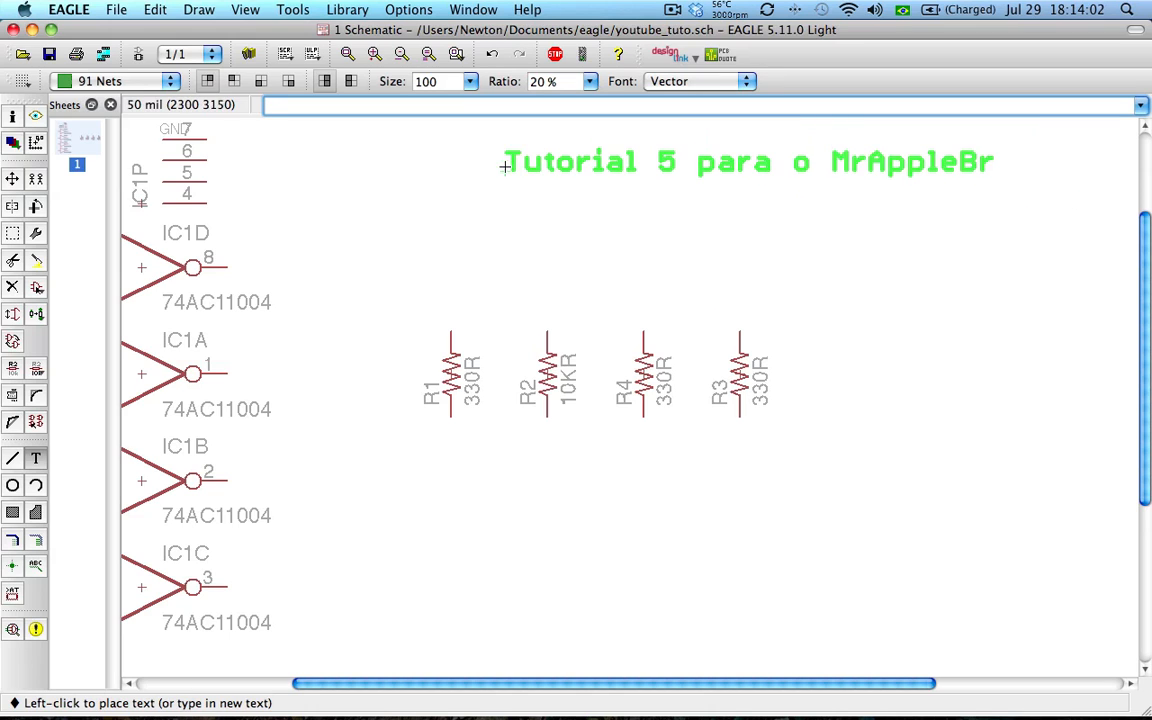
{"action": "scroll", "coordinate": [547, 84], "scroll_direction": "up", "scroll_amount": 2}
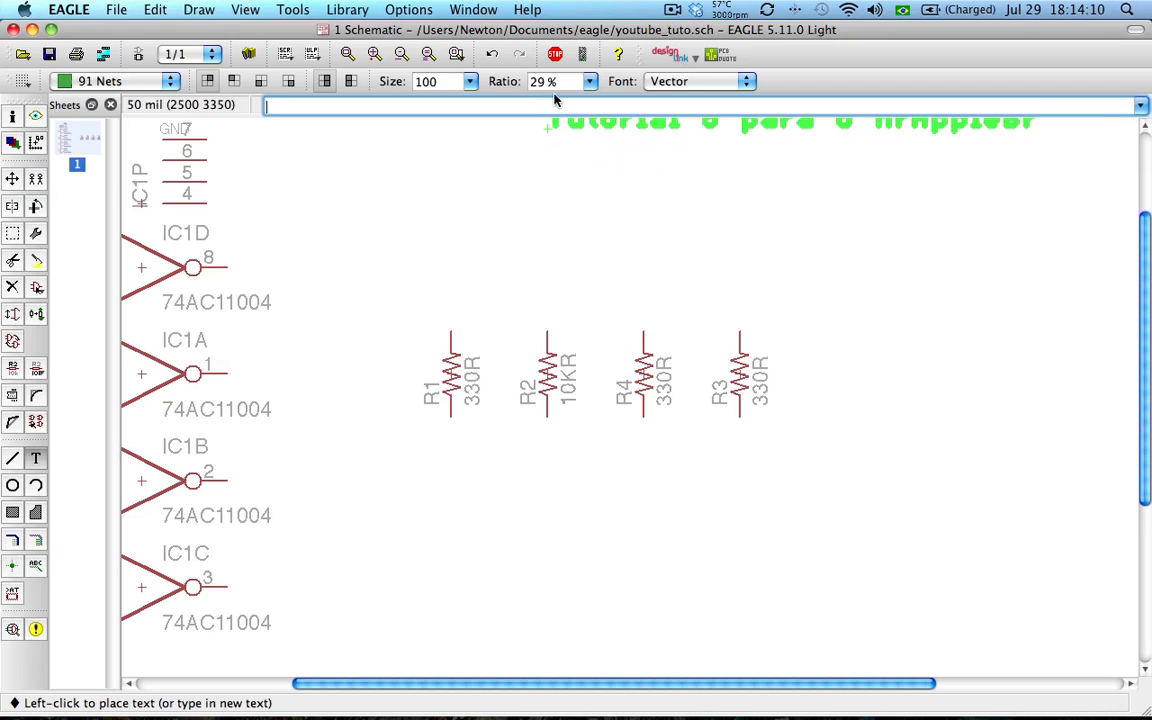
{"action": "scroll", "coordinate": [553, 90], "scroll_direction": "up", "scroll_amount": 13}
Try the Fixed and Proportional fonts on the text label, and switch it back to Vector.
{"action": "left_click", "coordinate": [668, 84]}
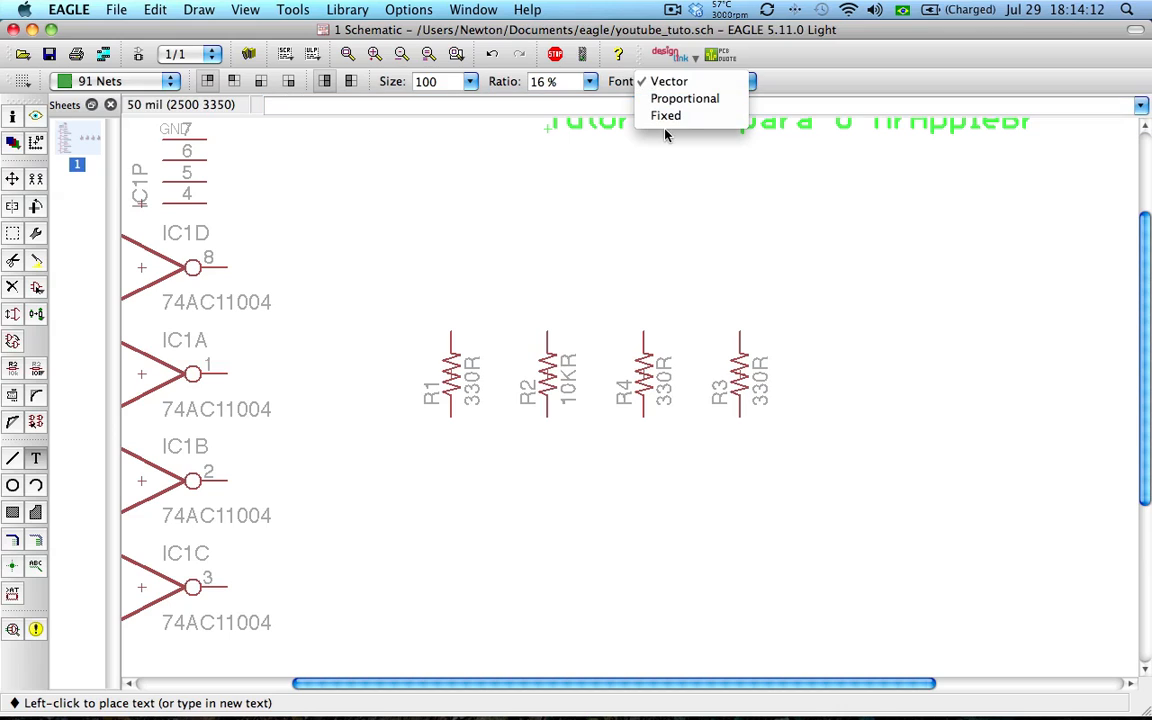
{"action": "left_click", "coordinate": [665, 116]}
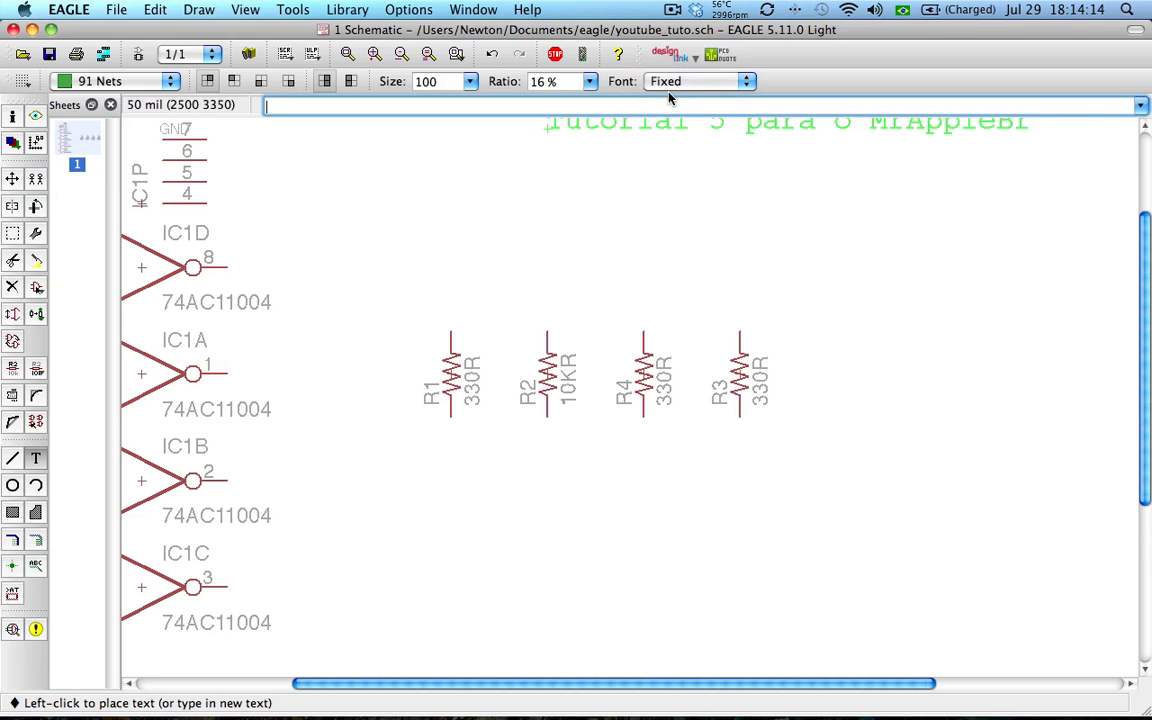
{"action": "left_click", "coordinate": [666, 84]}
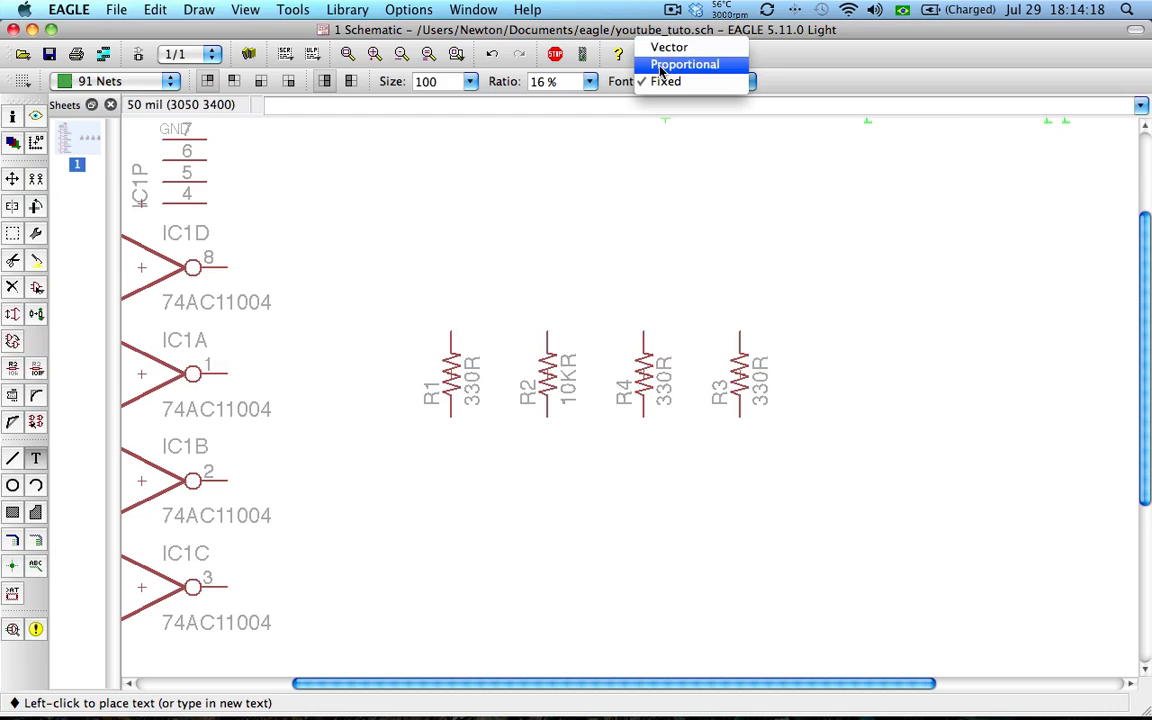
{"action": "left_click", "coordinate": [672, 64]}
{"action": "left_click", "coordinate": [662, 84]}
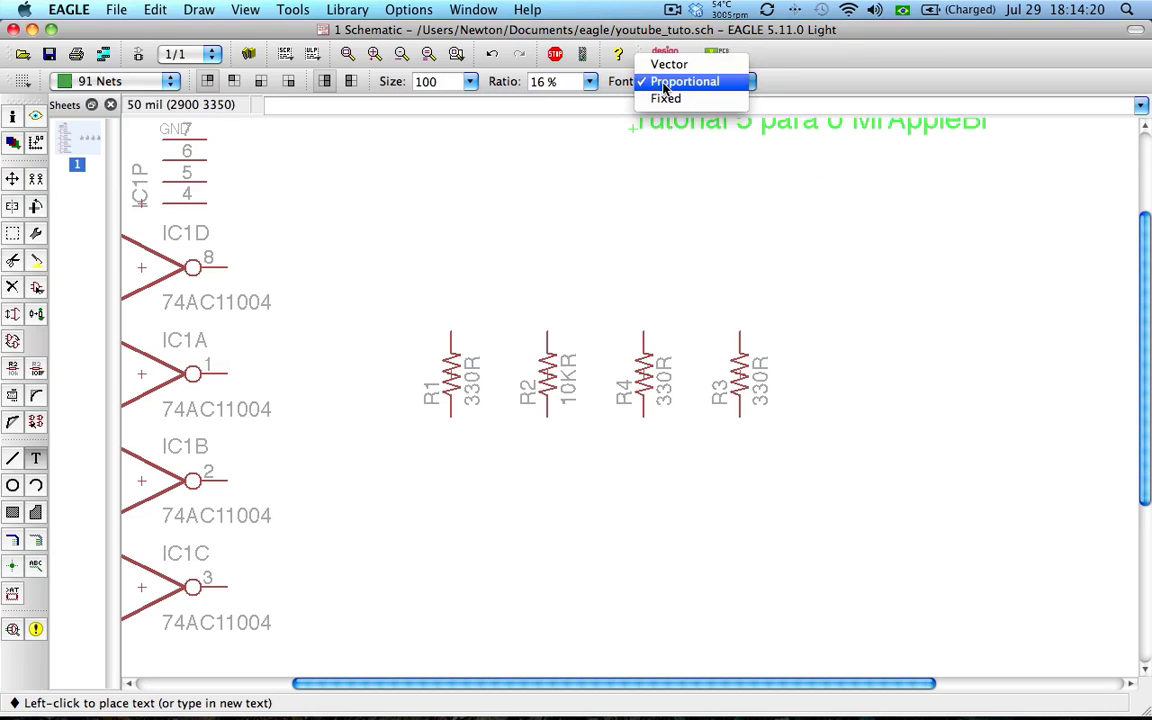
{"action": "left_click", "coordinate": [672, 66]}
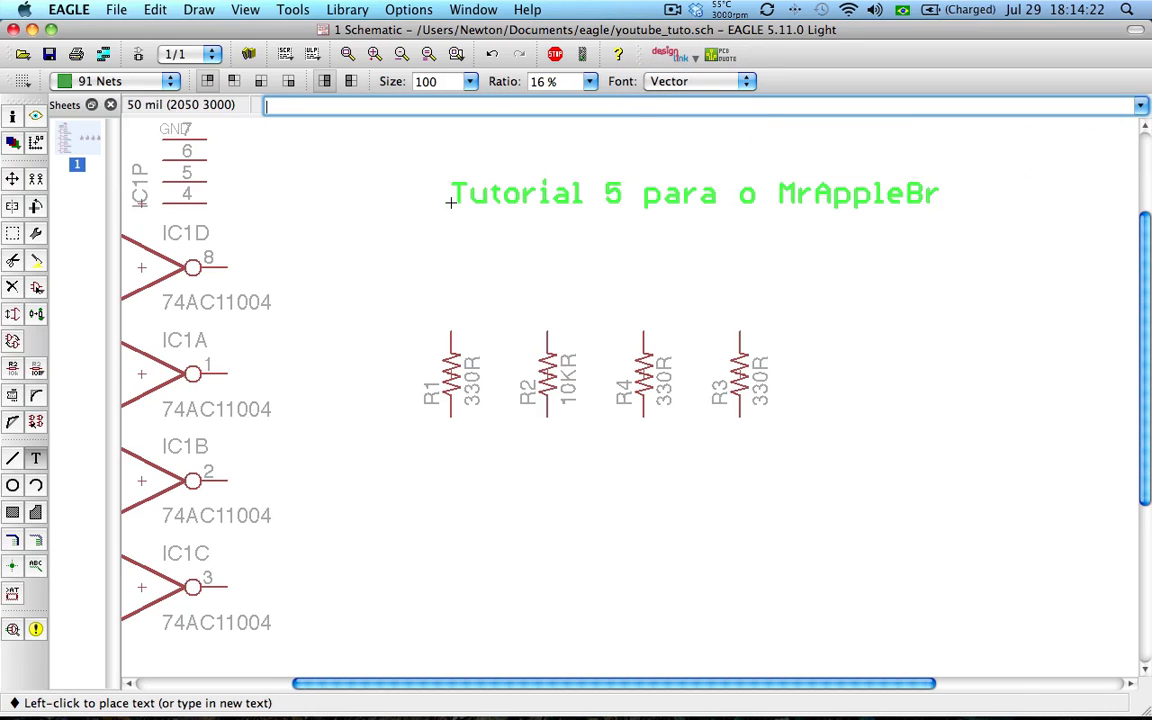
Lower the text label's ratio to 7 % and place it in the Vector font above the row of resistors.
{"action": "scroll", "coordinate": [460, 200], "scroll_direction": "down", "scroll_amount": 1}
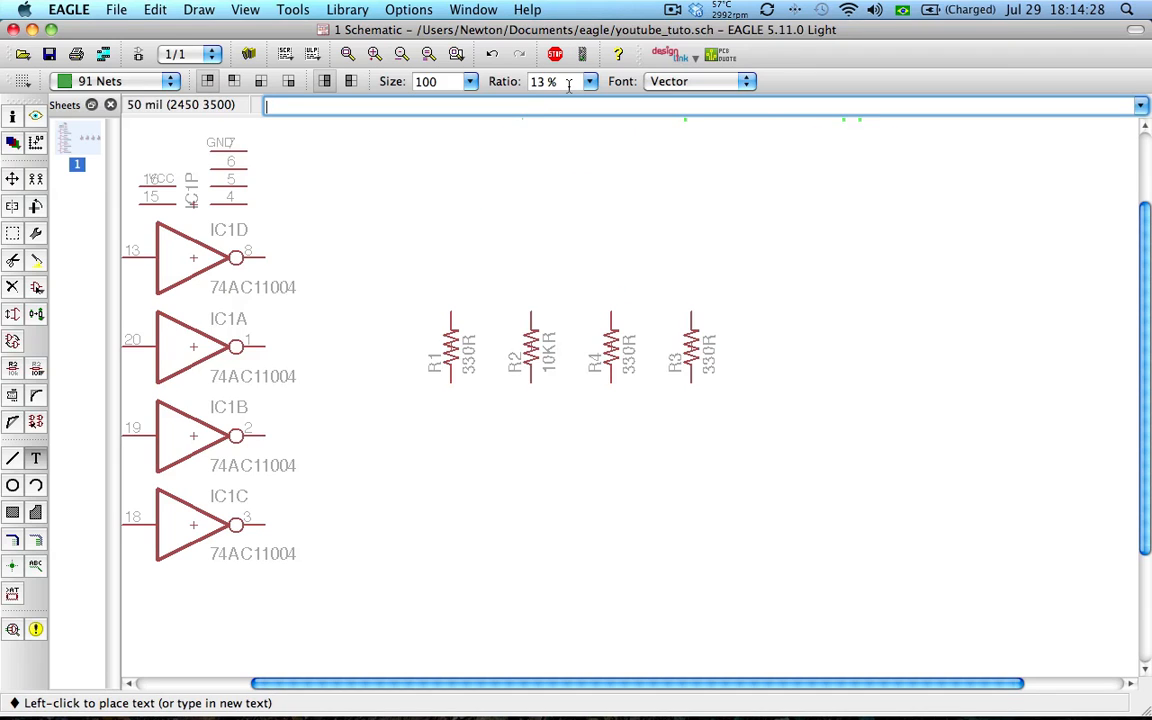
{"action": "scroll", "coordinate": [568, 85], "scroll_direction": "up", "scroll_amount": 1}
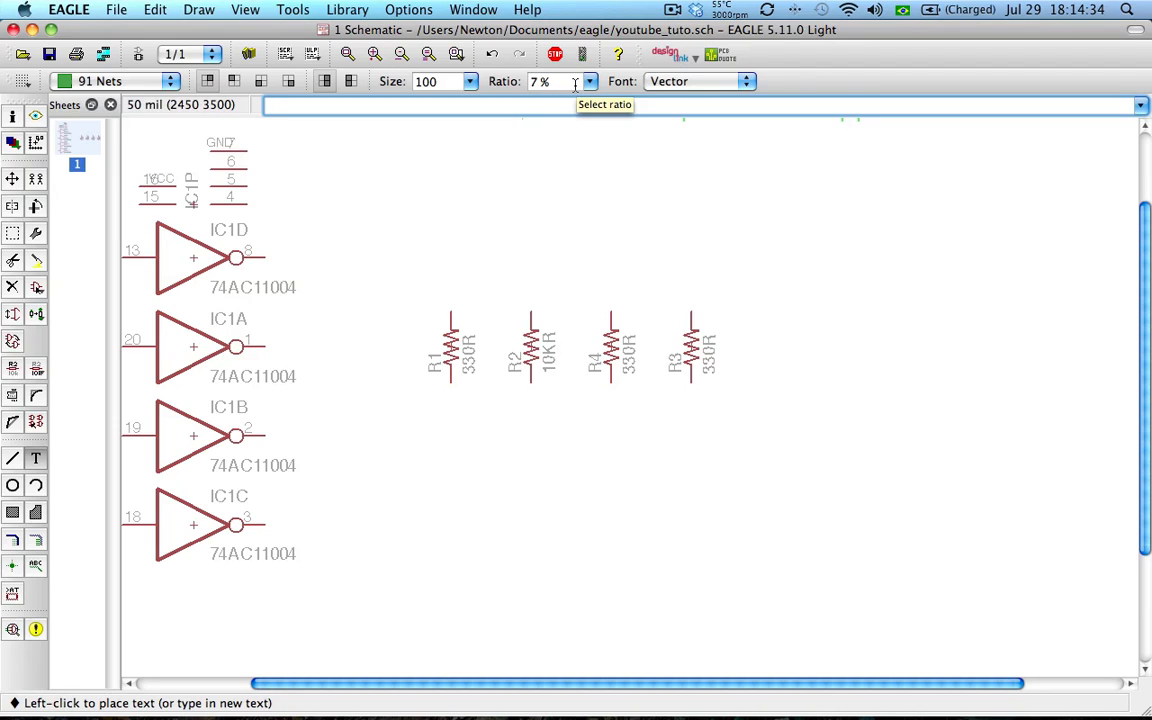
{"action": "left_click", "coordinate": [661, 84]}
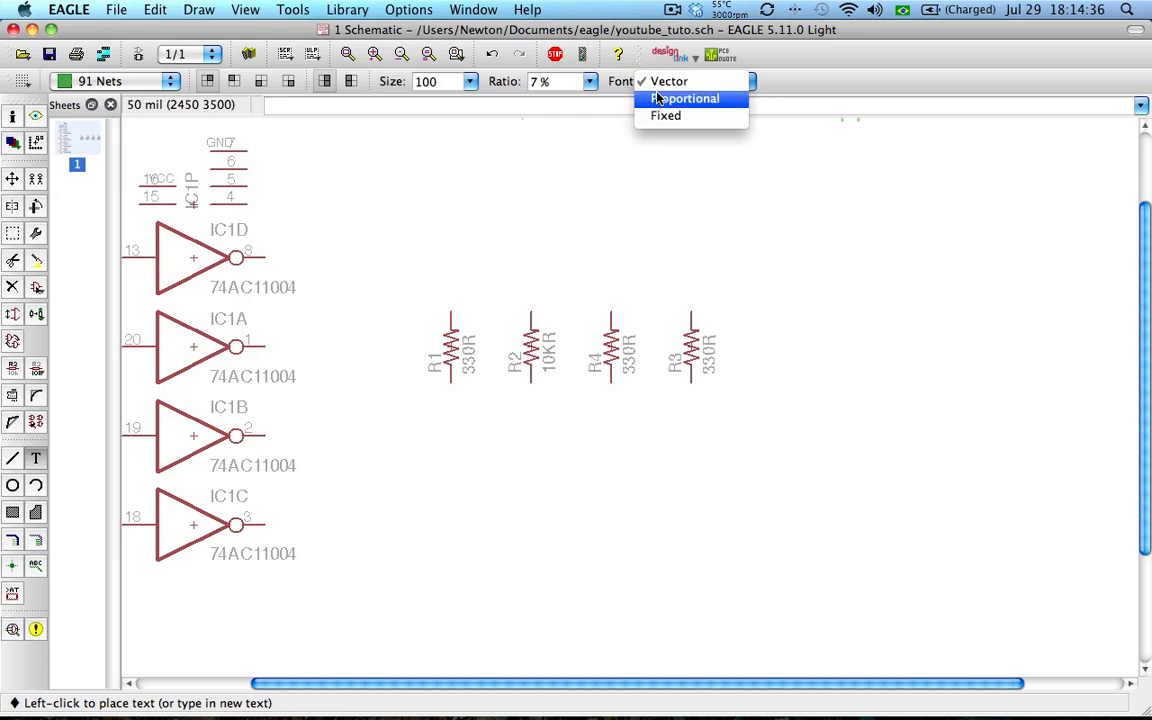
{"action": "left_click", "coordinate": [661, 84]}
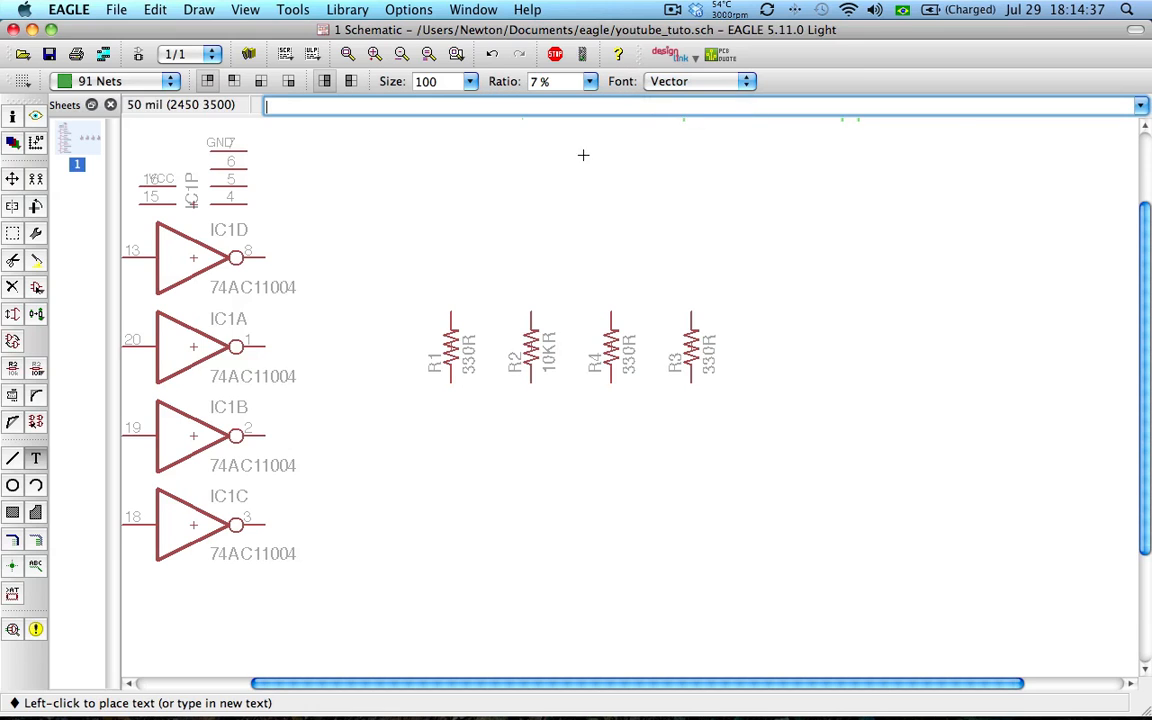
{"action": "left_click", "coordinate": [466, 200]}
Change the text font to Proportional and place a second copy of the label just above the Vector one.
{"action": "left_click", "coordinate": [650, 84]}
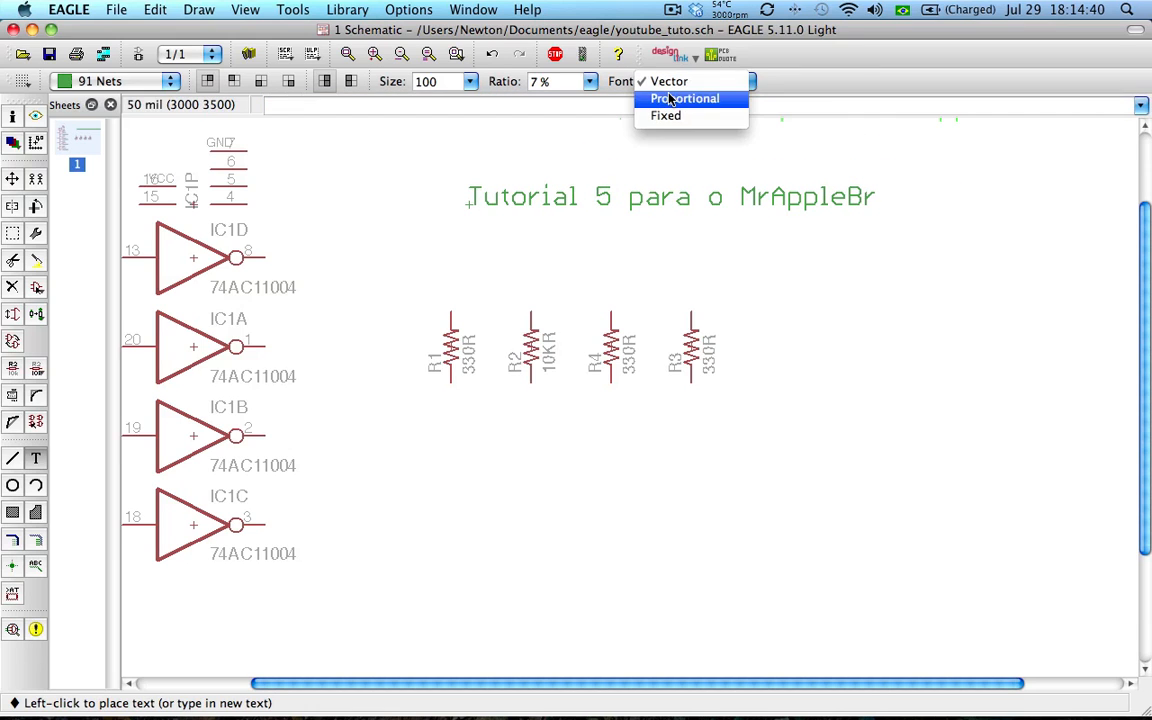
{"action": "left_click", "coordinate": [662, 98]}
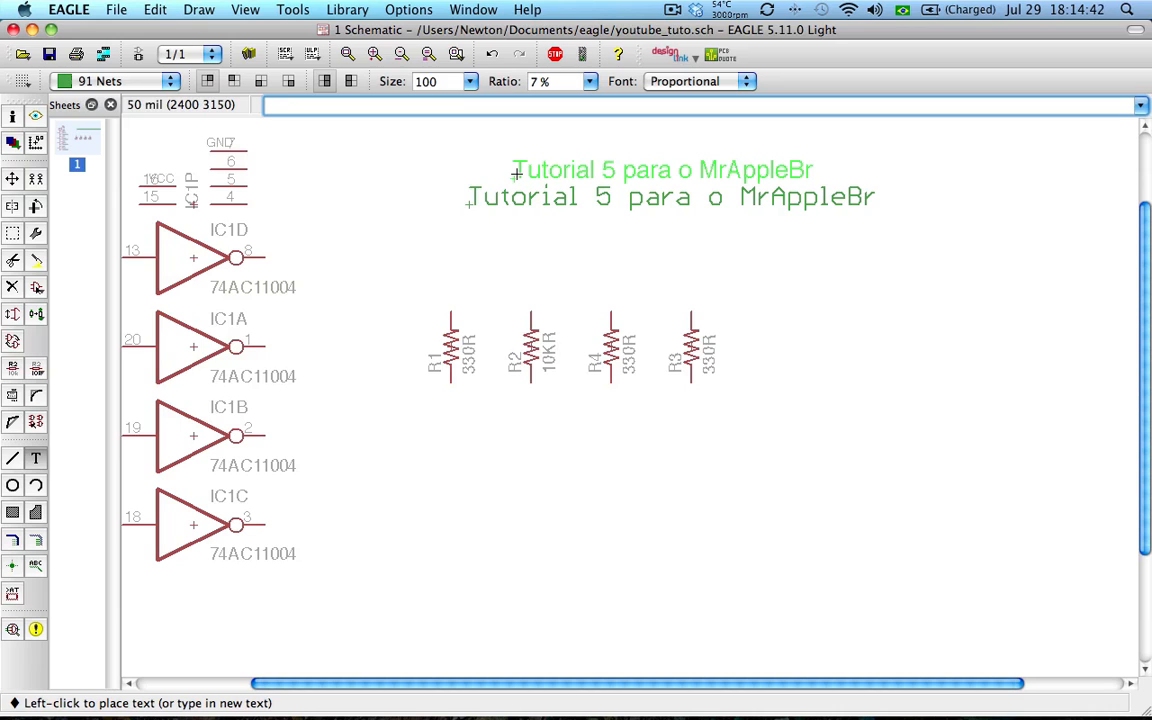
{"action": "left_click", "coordinate": [514, 174]}
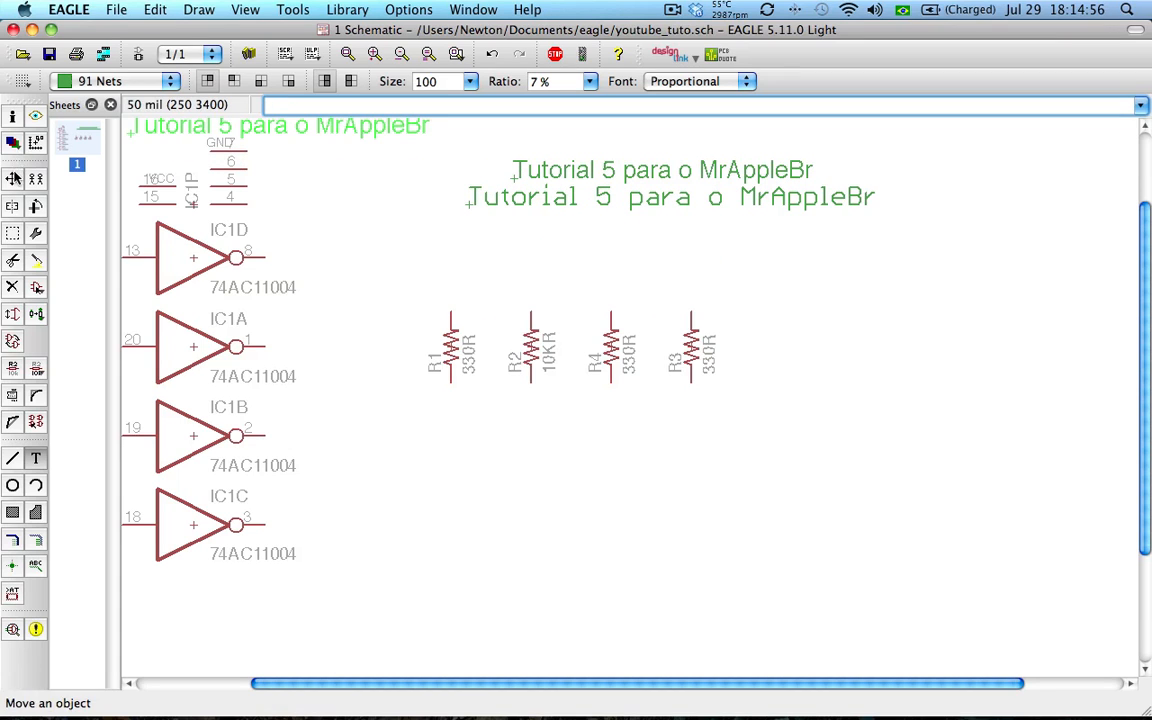
Move resistor R1 up beside the left end of the two text labels.
{"action": "left_click", "coordinate": [12, 178]}
{"action": "left_click", "coordinate": [451, 345]}
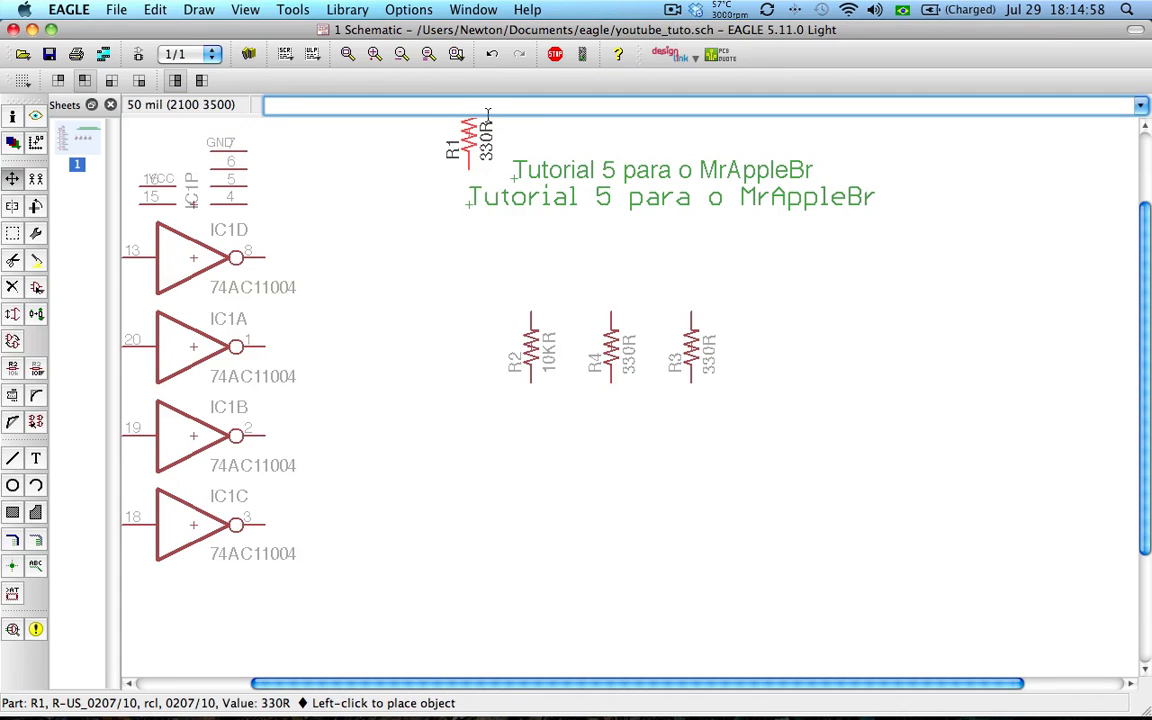
{"action": "left_click", "coordinate": [482, 135]}
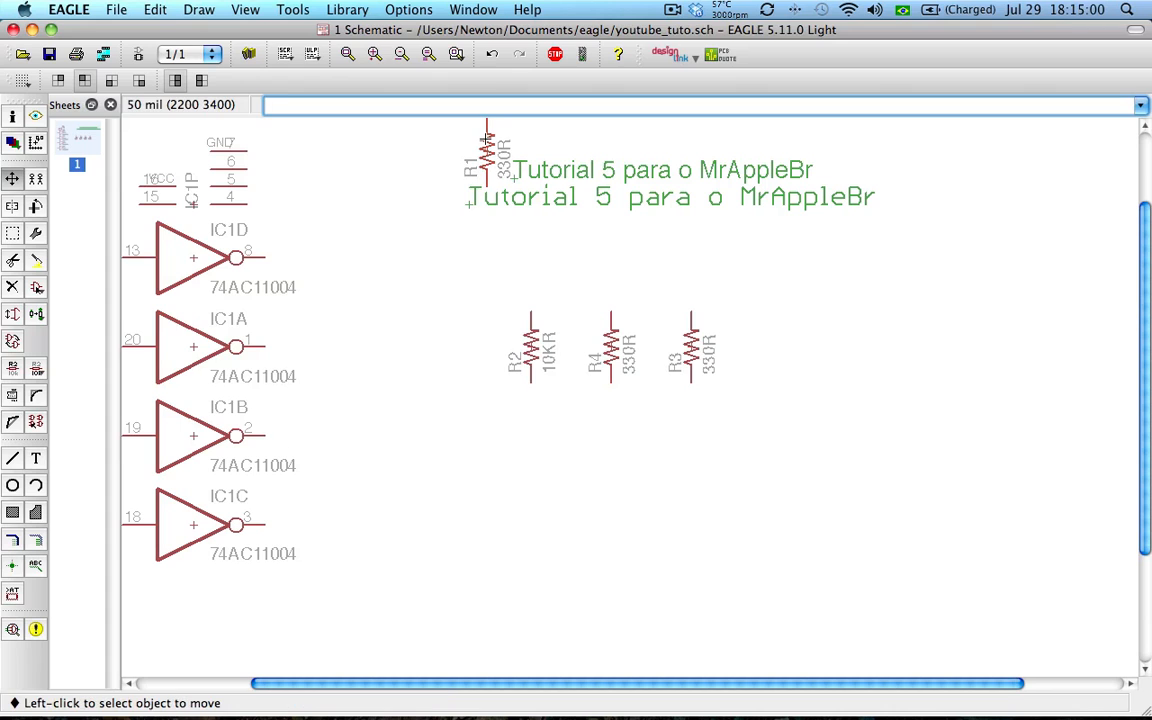
Move resistor R4 up beside the right end of the two text labels.
{"action": "scroll", "coordinate": [675, 225], "scroll_direction": "up", "scroll_amount": 2}
{"action": "scroll", "coordinate": [675, 225], "scroll_direction": "down", "scroll_amount": 3}
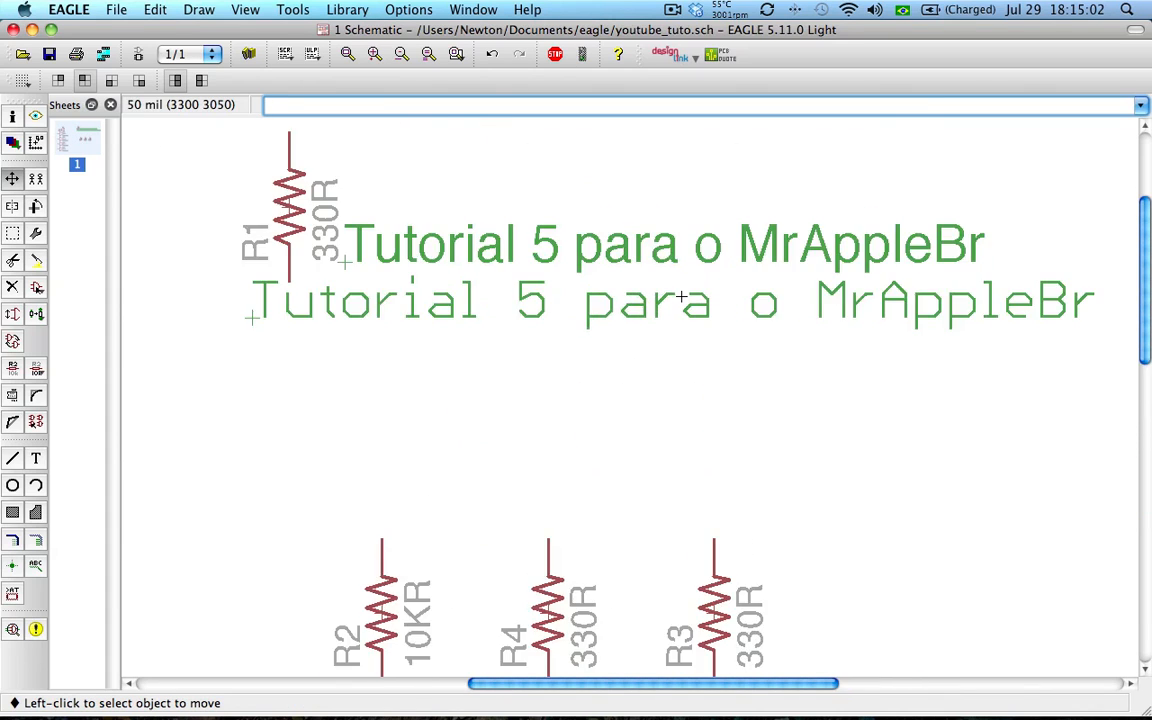
{"action": "left_click", "coordinate": [613, 434]}
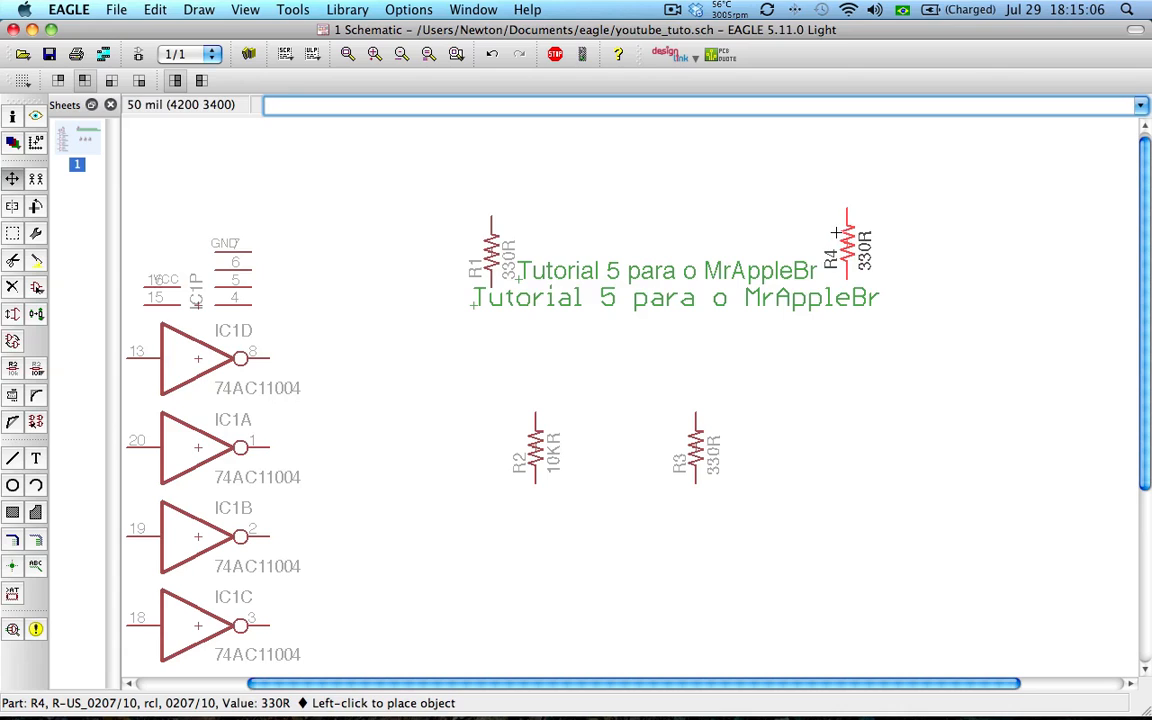
{"action": "left_click", "coordinate": [847, 243]}
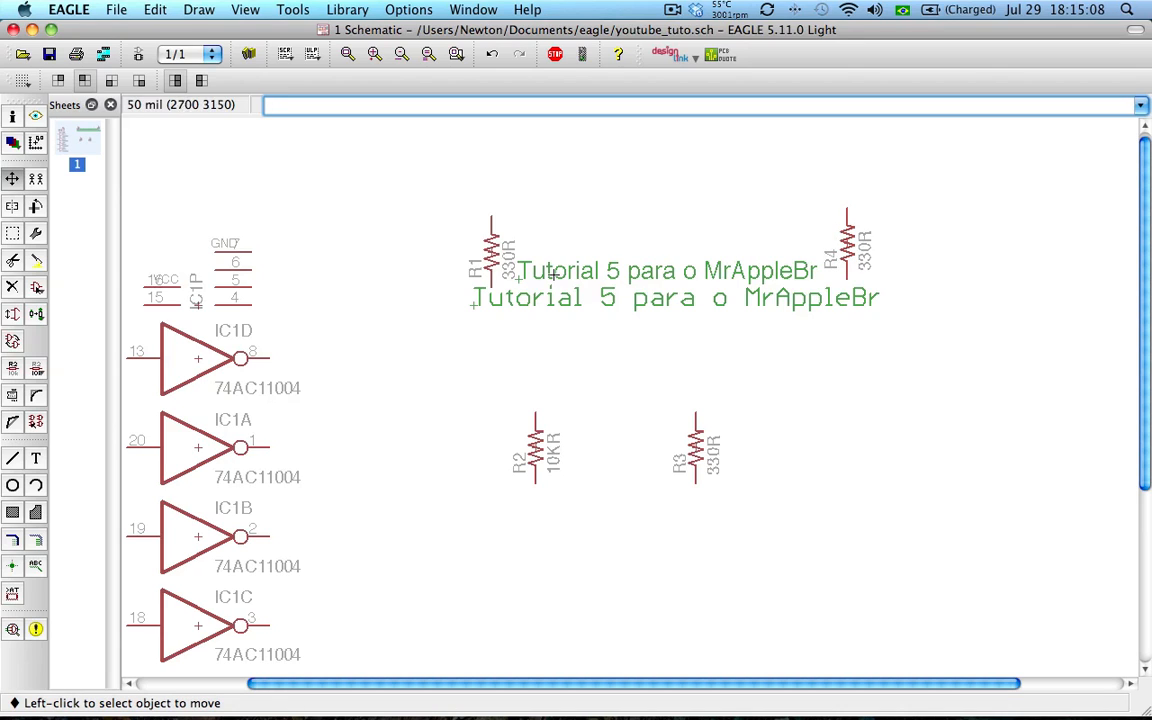
Move the Vector text label up over the Proportional one, and back down to just below it.
{"action": "left_click", "coordinate": [495, 303]}
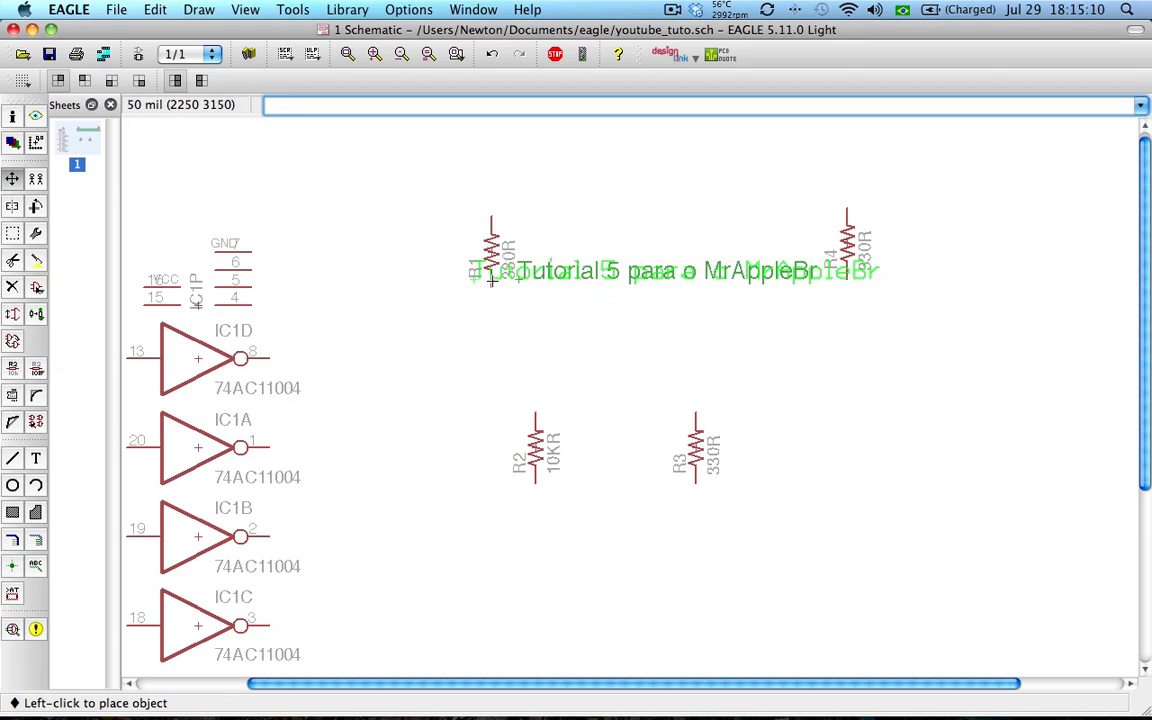
{"action": "left_click", "coordinate": [492, 281]}
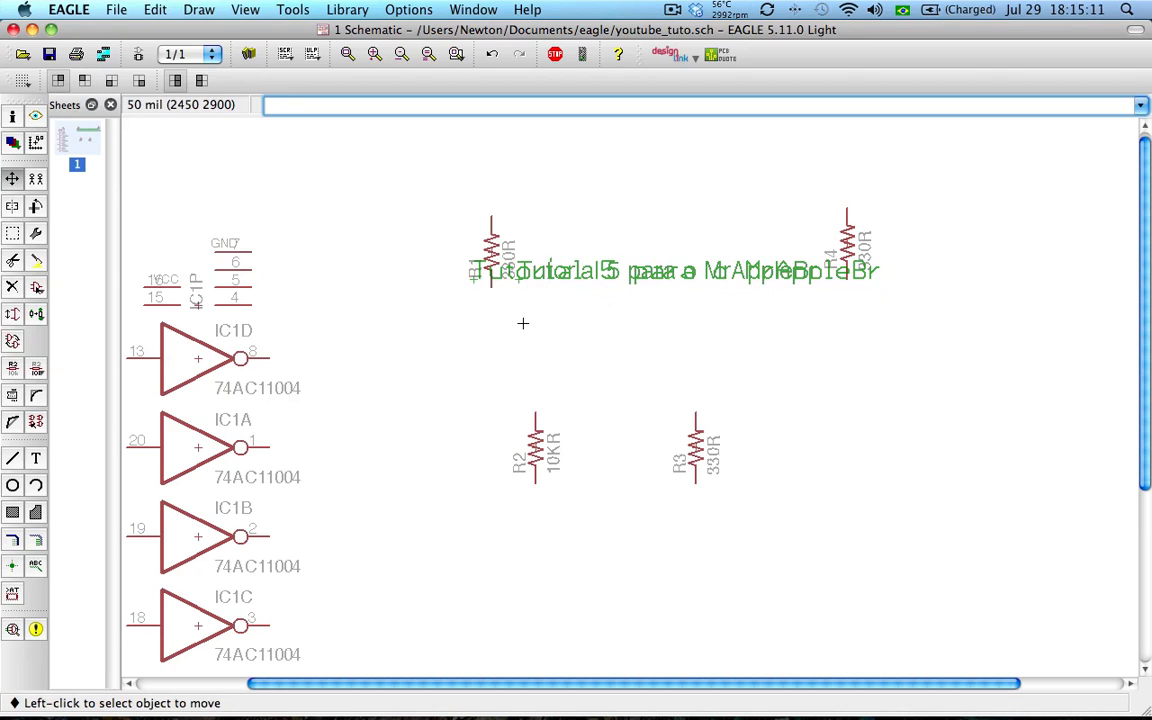
{"action": "left_click", "coordinate": [474, 284]}
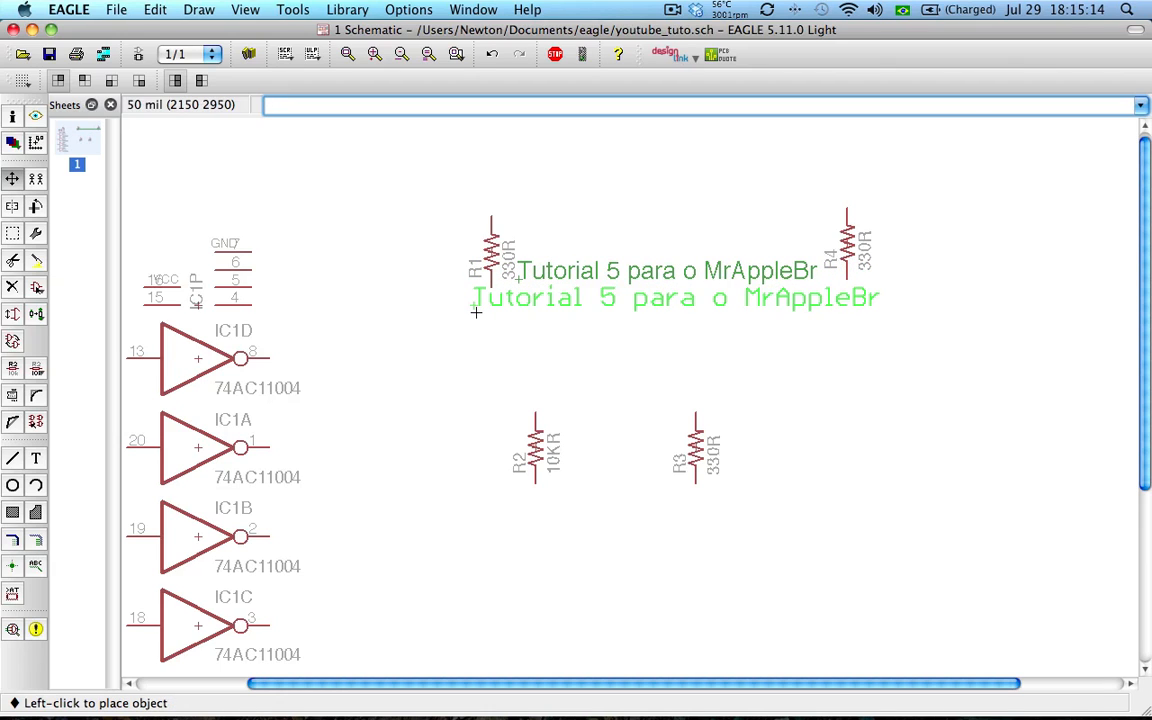
{"action": "left_click", "coordinate": [474, 318]}
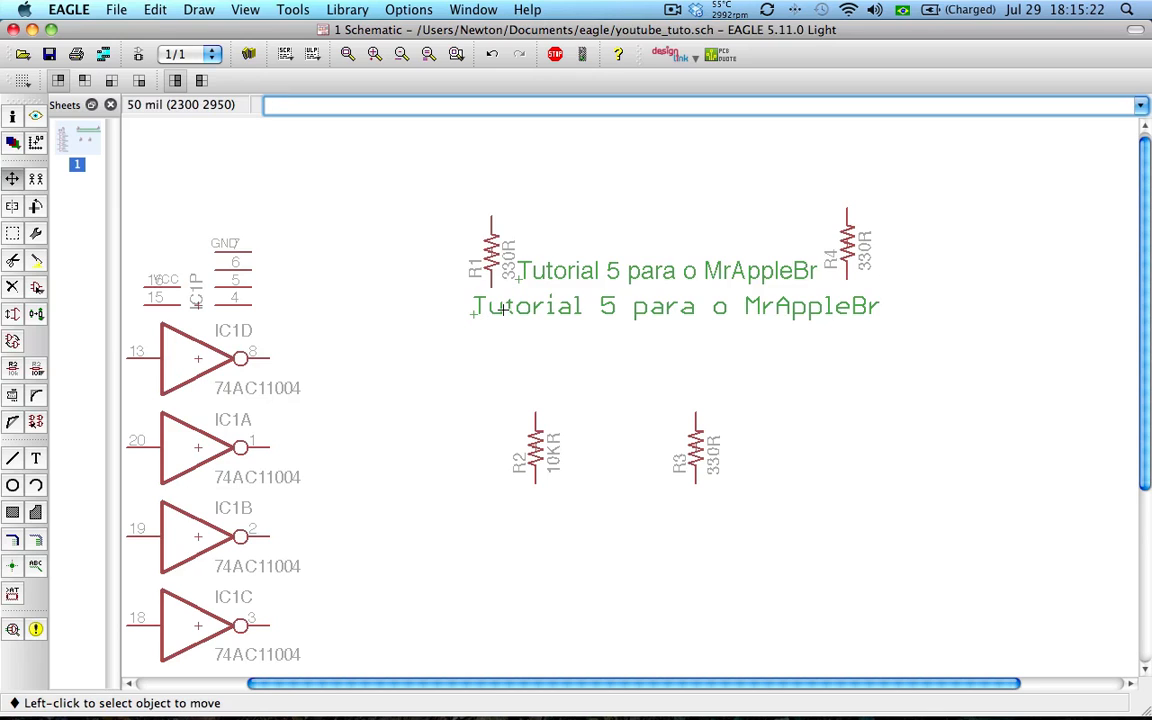
Copy the Proportional text label and place the copy directly above the original, between R1 and R4.
{"action": "right_click", "coordinate": [520, 279]}
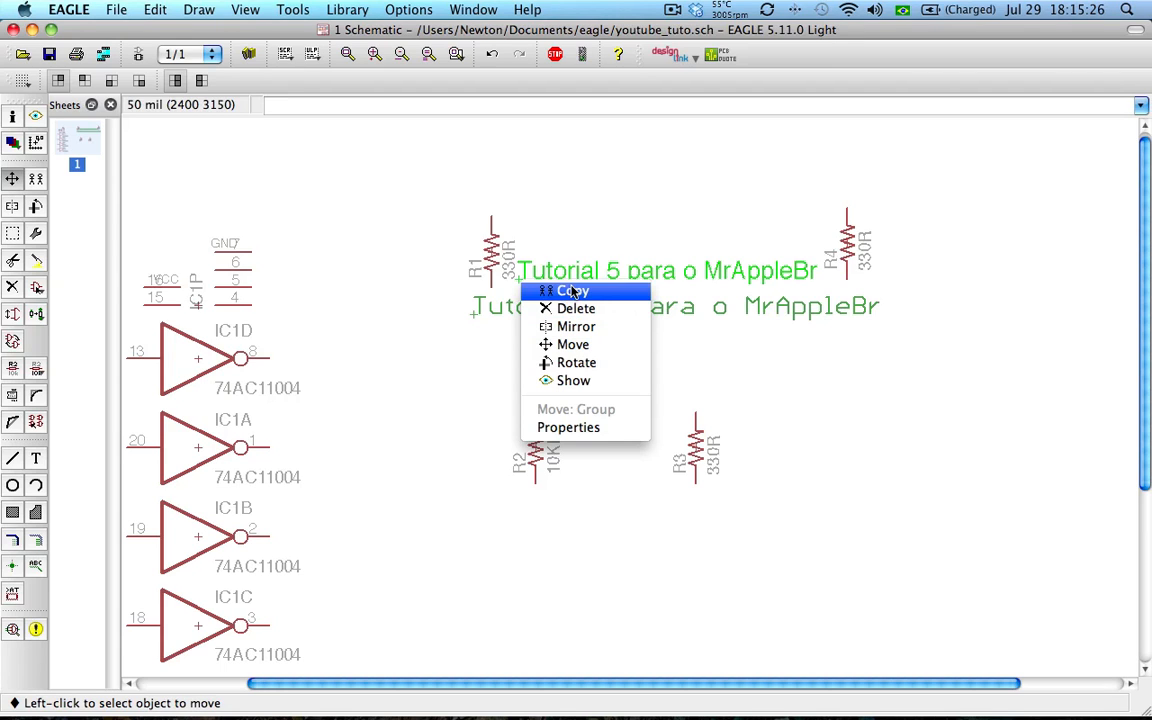
{"action": "left_click", "coordinate": [568, 291]}
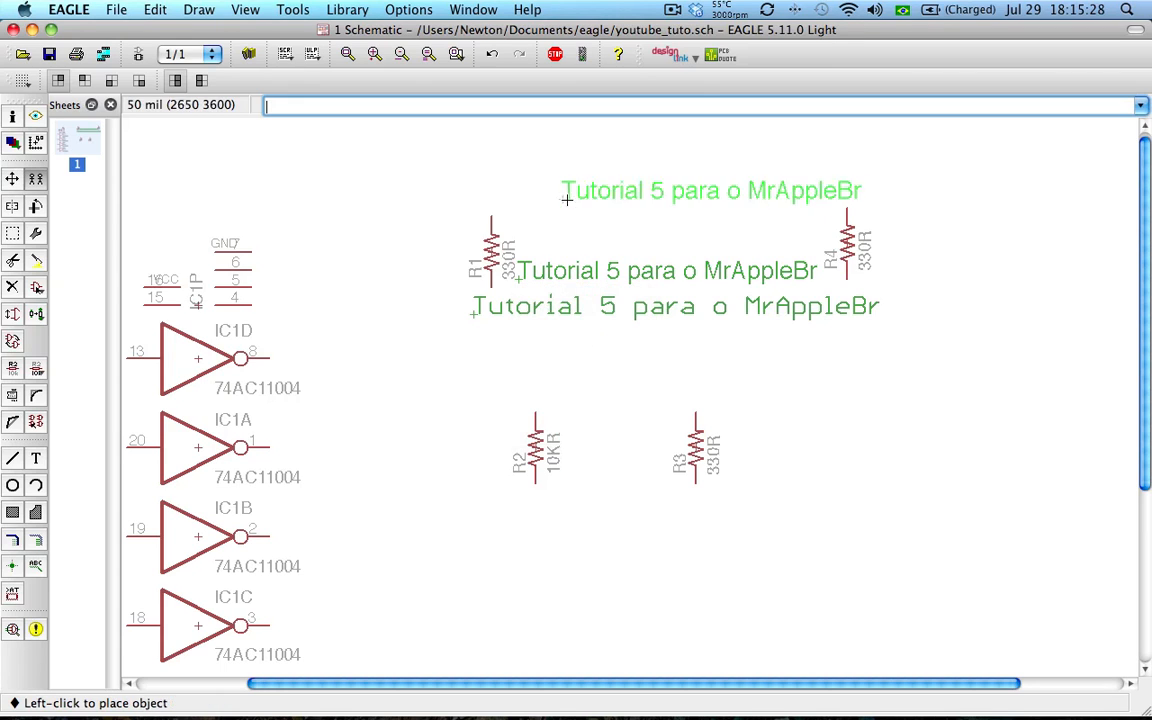
{"action": "left_click", "coordinate": [531, 235]}
{"action": "right_click", "coordinate": [531, 235]}
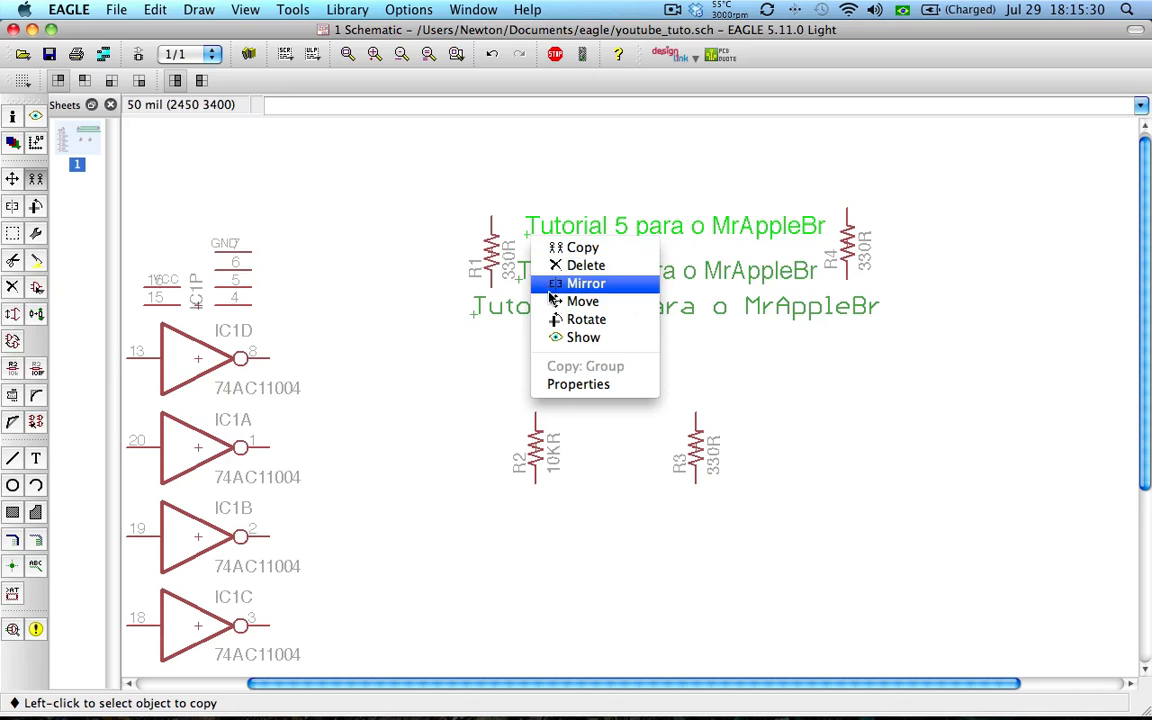
{"action": "left_click", "coordinate": [428, 294]}
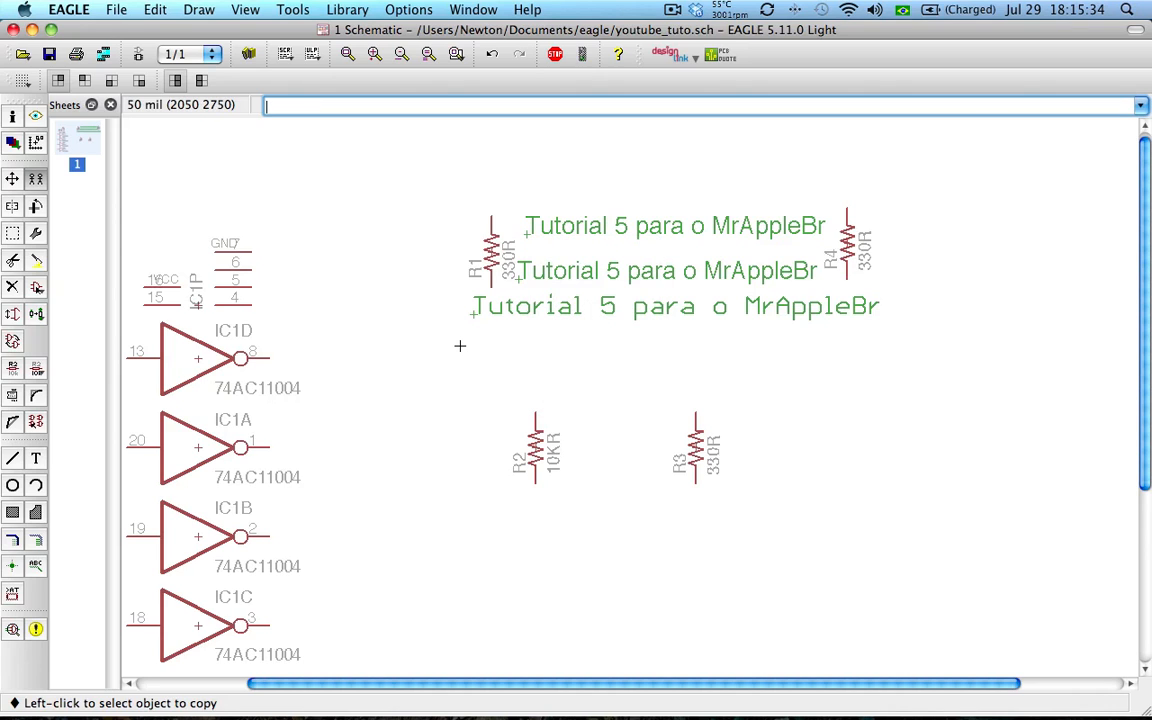
{"action": "scroll", "coordinate": [460, 345], "scroll_direction": "down", "scroll_amount": 1}
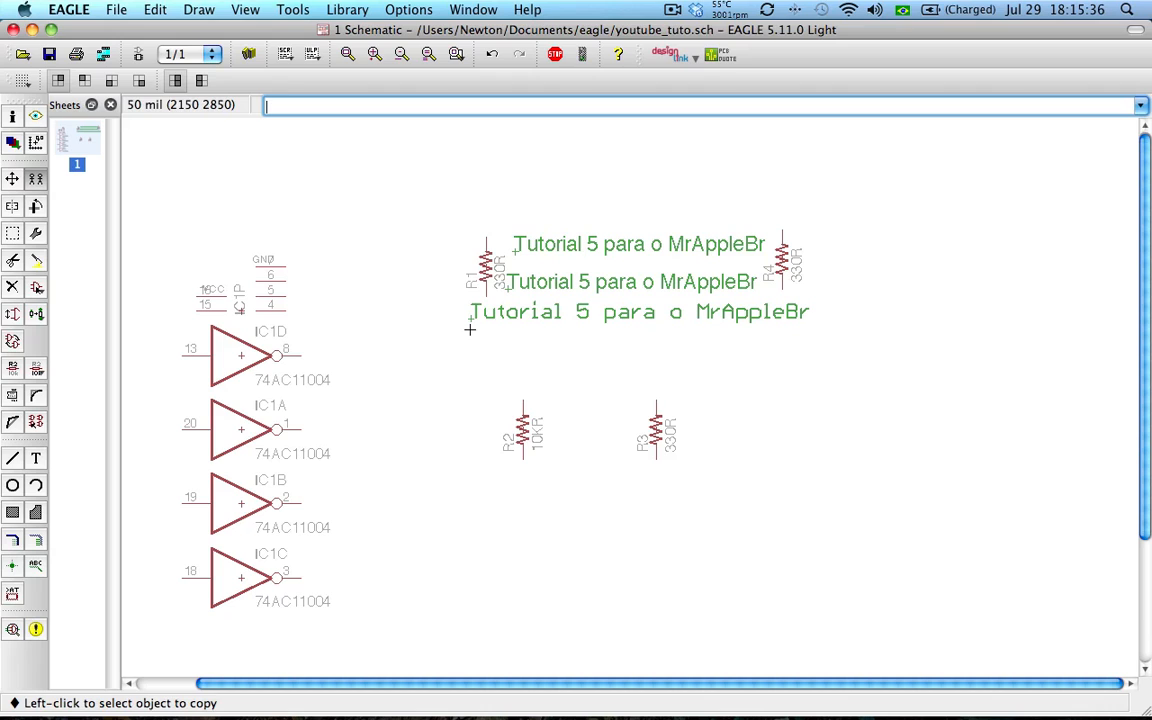